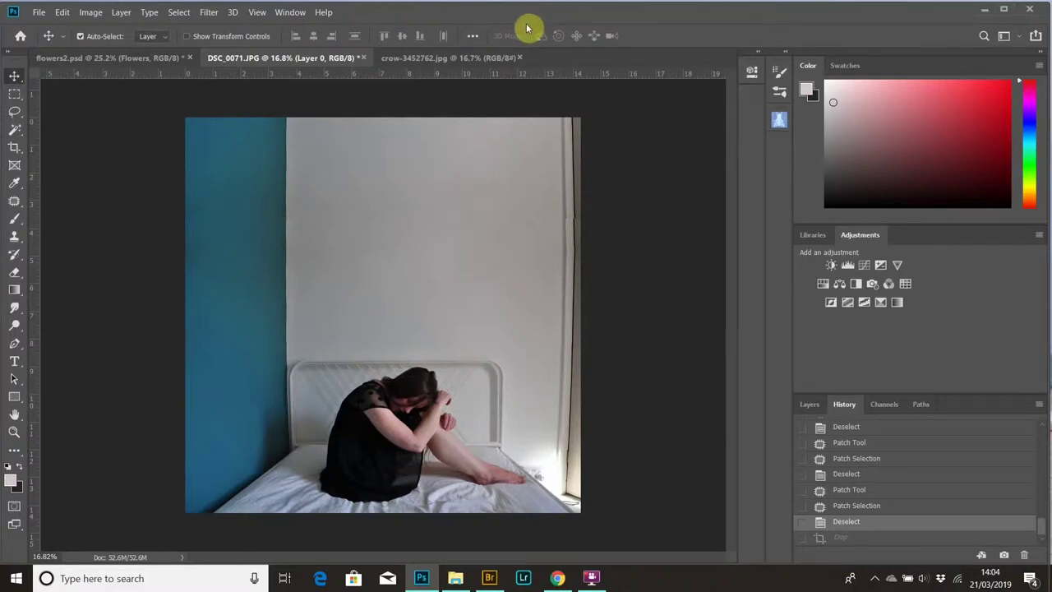
In the crow photo, draw a loose Lasso selection around the crow's raised wing
left_click(441, 61)
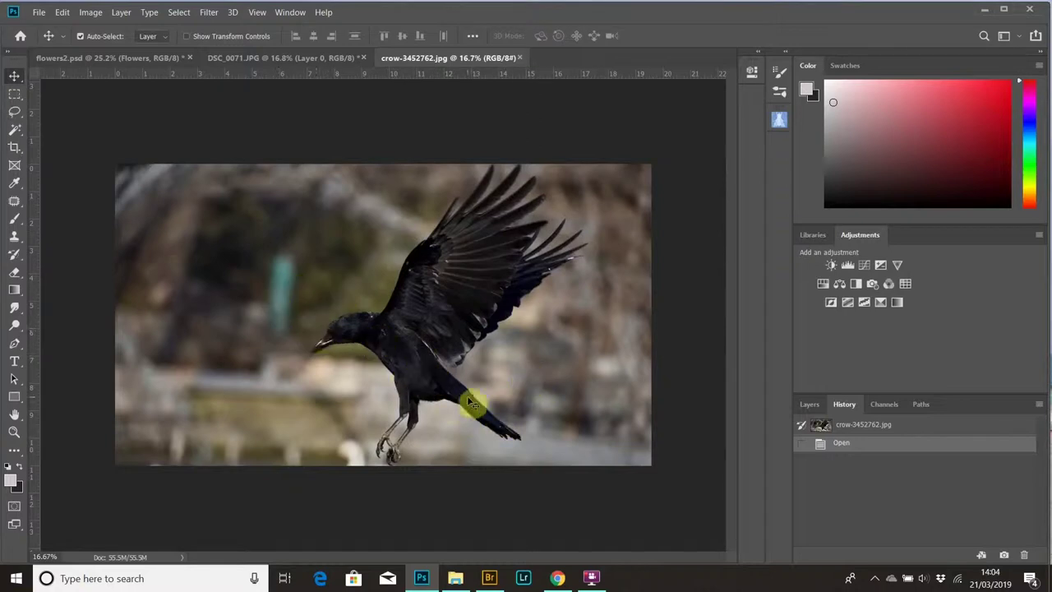
left_click(14, 111)
mouse_move(454, 179)
left_mouse_down()
mouse_move(418, 197)
mouse_move(379, 265)
mouse_move(363, 329)
mouse_move(385, 358)
mouse_move(465, 390)
mouse_move(545, 346)
mouse_move(576, 307)
mouse_move(595, 240)
mouse_move(592, 219)
mouse_move(550, 173)
mouse_move(516, 158)
mouse_move(469, 157)
mouse_move(448, 187)
left_mouse_up()
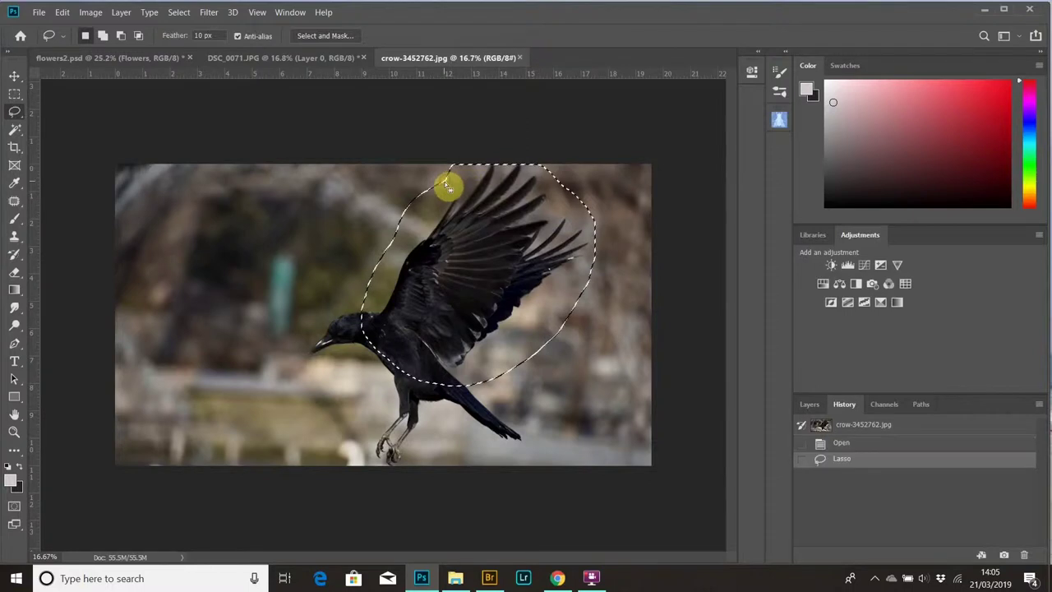
right_click(16, 115)
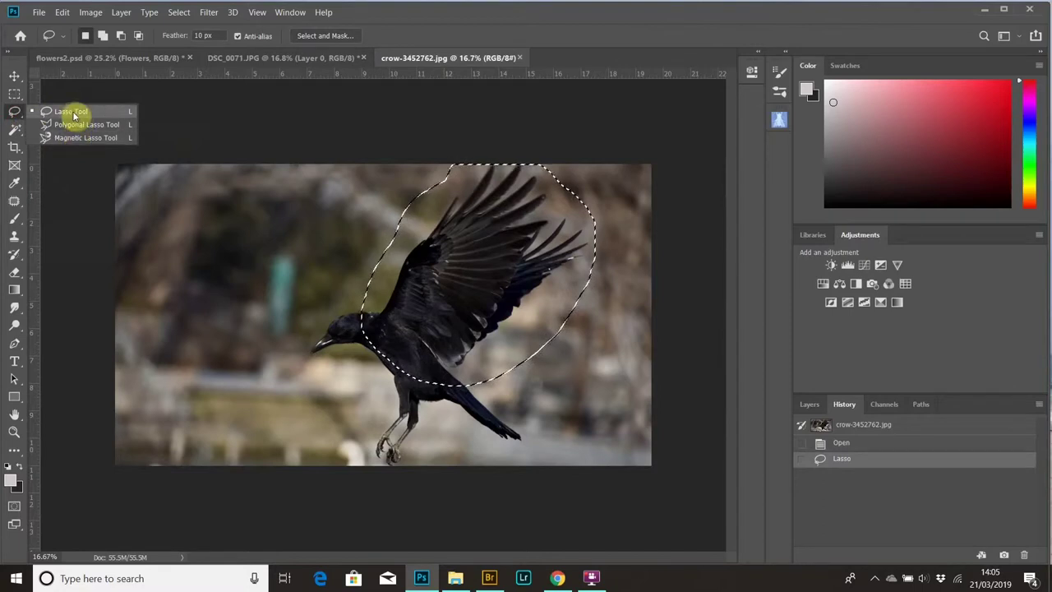
left_click(17, 109)
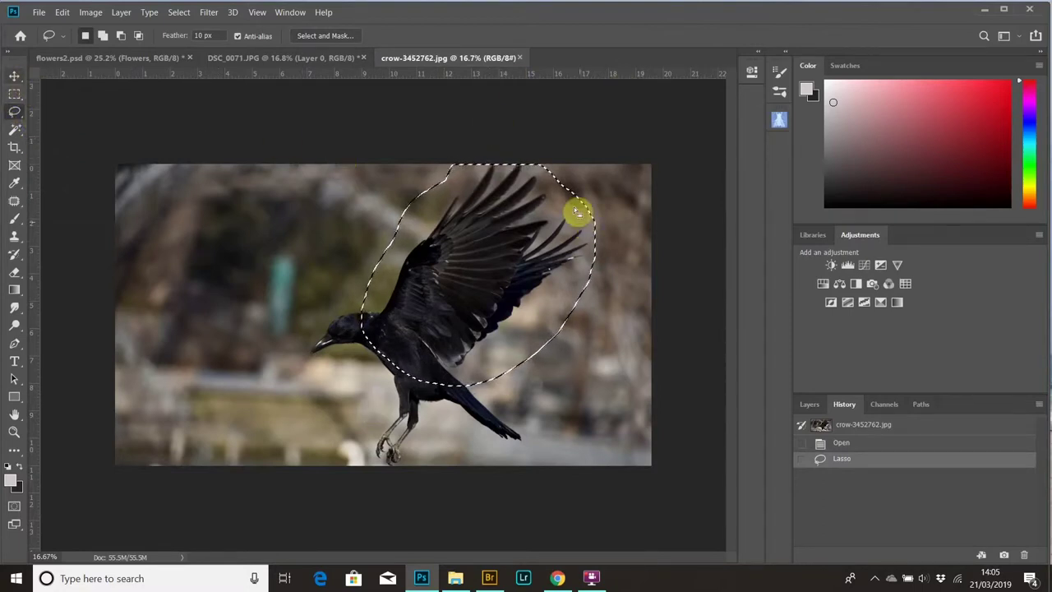
left_click(15, 77)
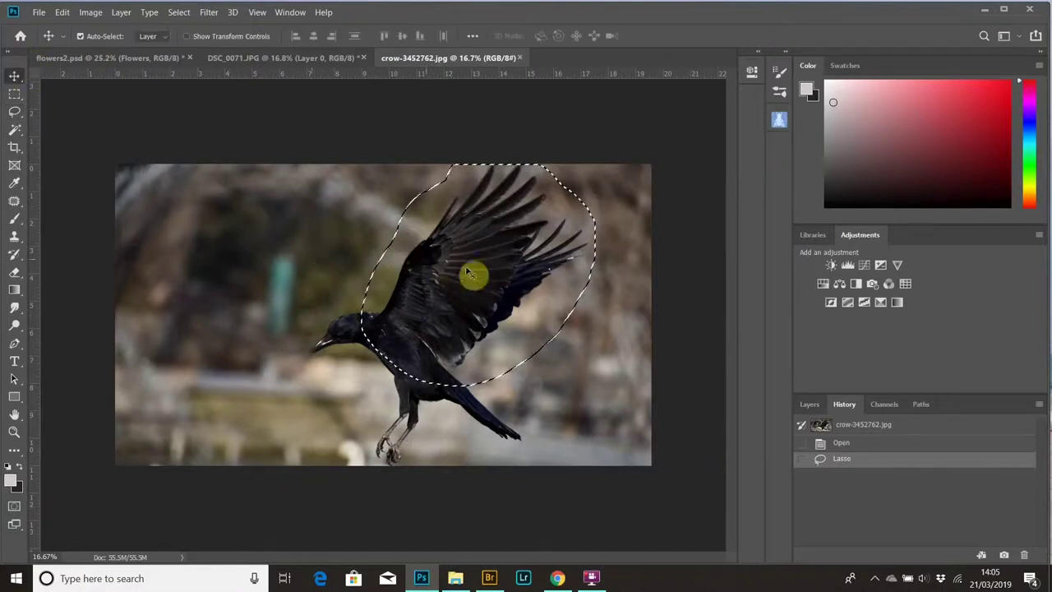
Drag the wing into DSC_0071 as Layer 1, flip it horizontally, and move it to her back
mouse_move(491, 297)
left_mouse_down()
mouse_move(356, 202)
mouse_move(280, 59)
mouse_move(370, 140)
mouse_move(369, 317)
left_mouse_up()
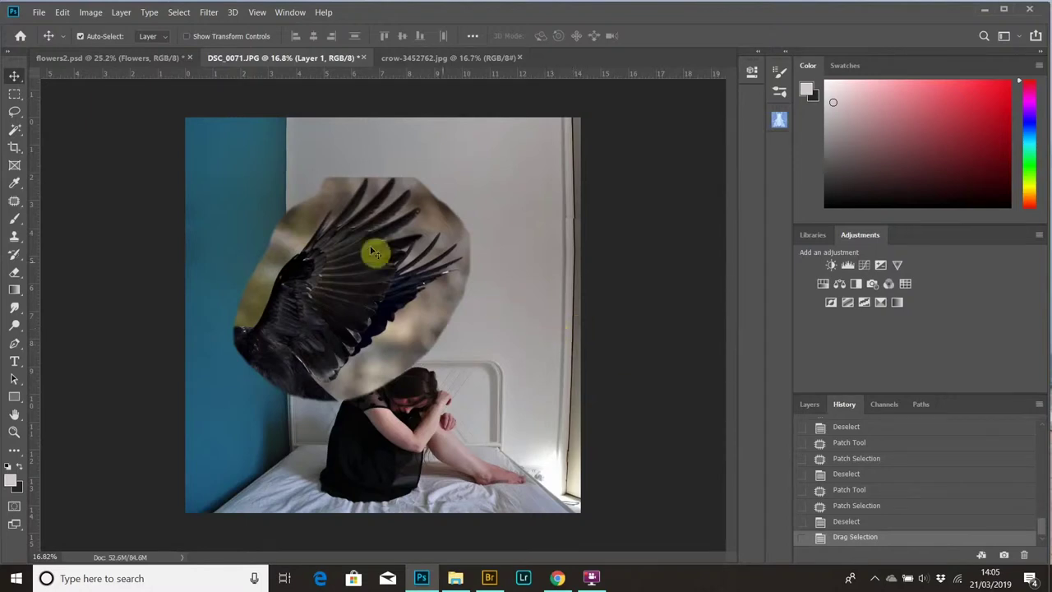
left_click(810, 405)
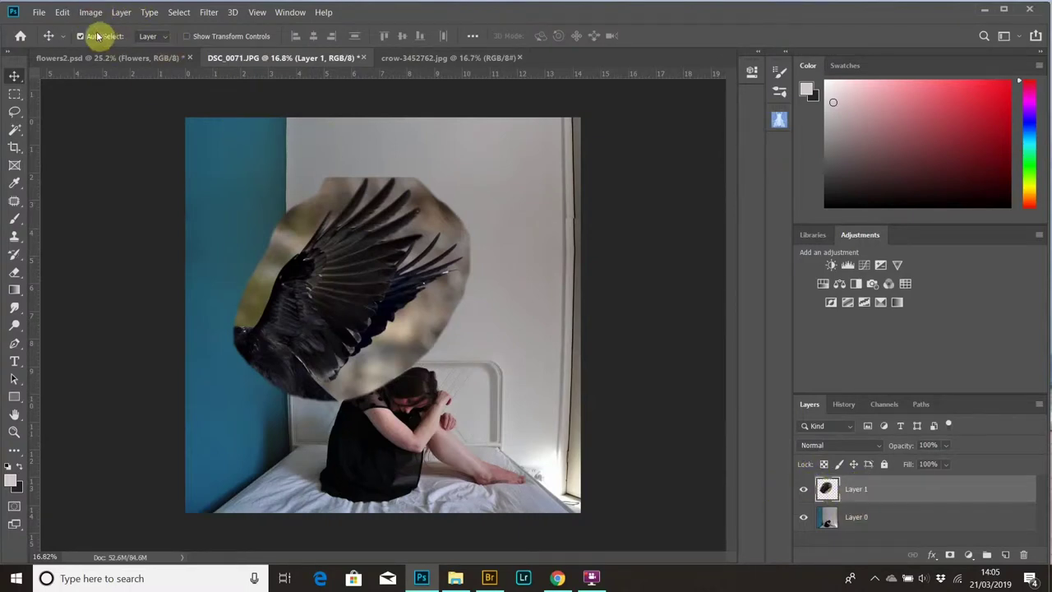
left_click(63, 12)
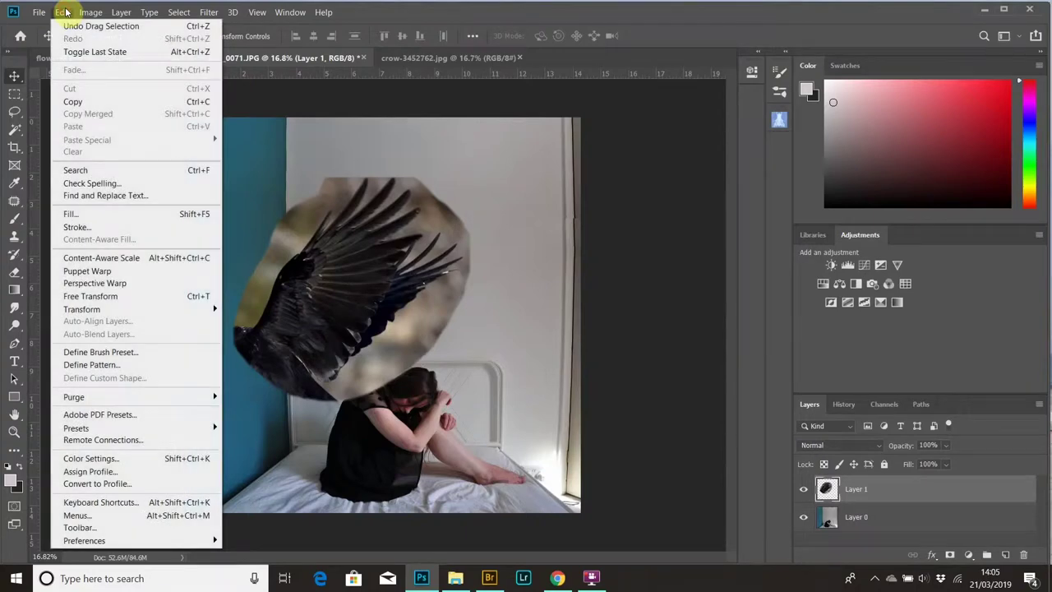
mouse_move(137, 309)
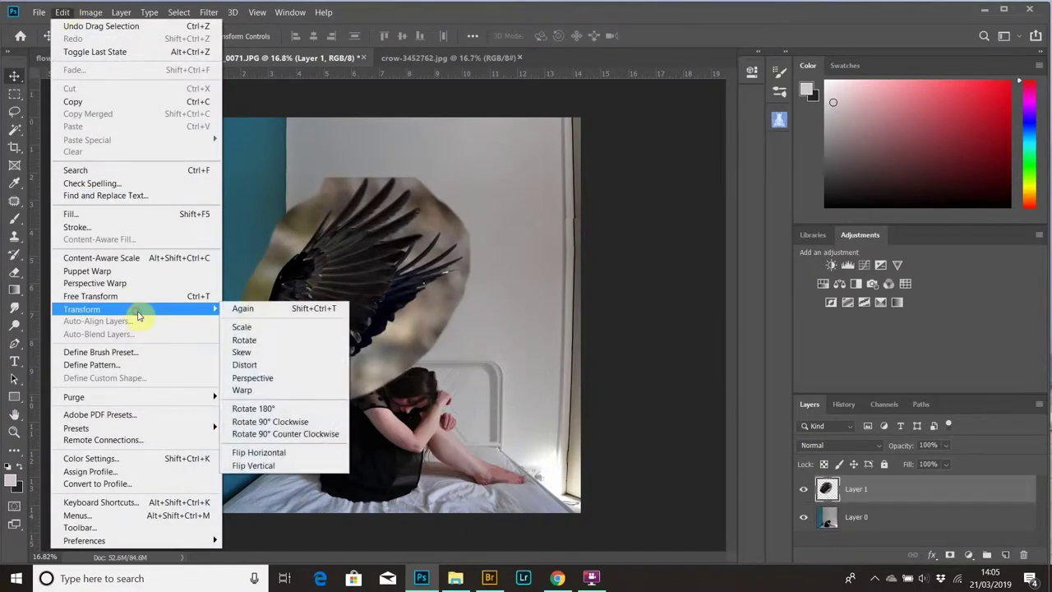
left_click(291, 452)
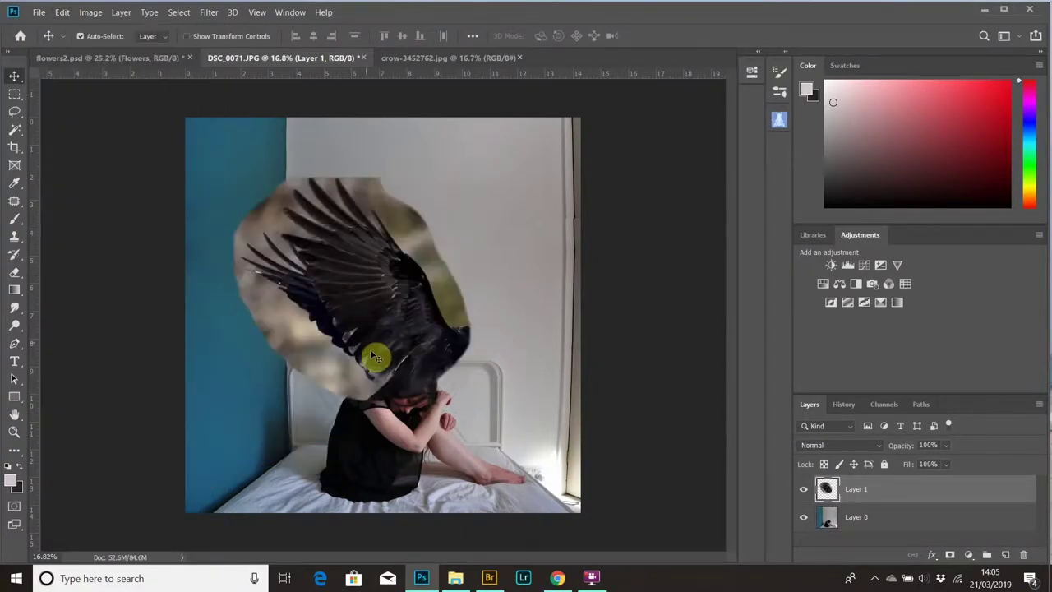
left_click_drag(381, 331, 313, 359)
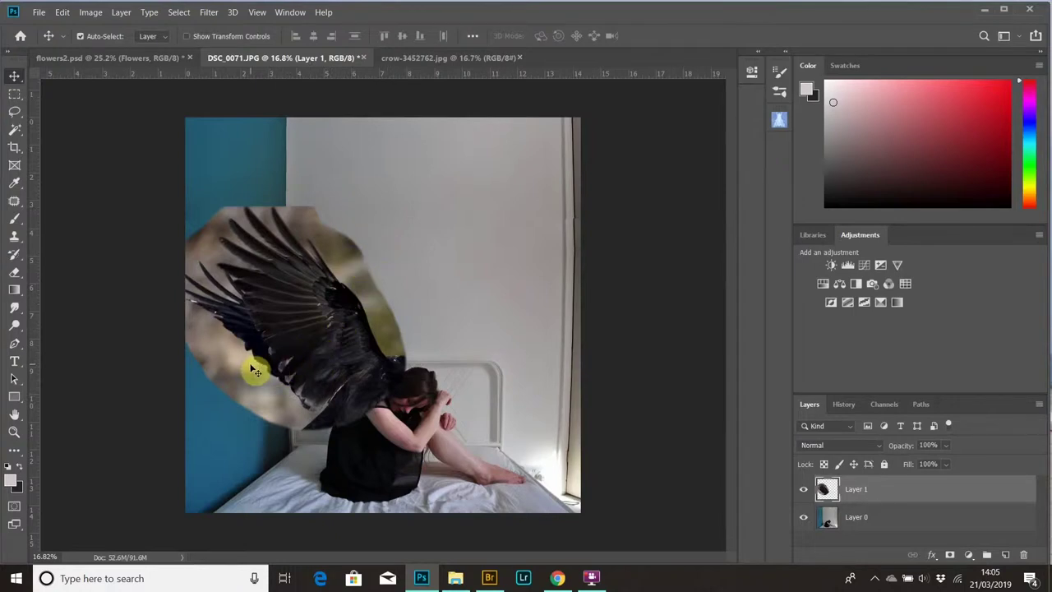
Scale the wing to about 78%, rotate it about 10 degrees over her back, and commit
key("ctrl+t")
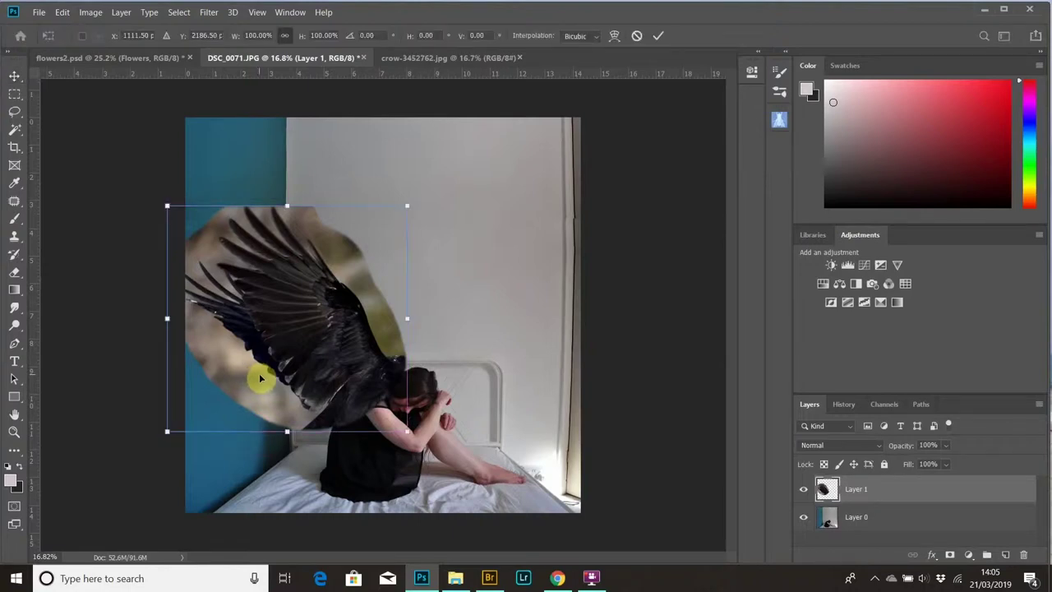
left_click(68, 12)
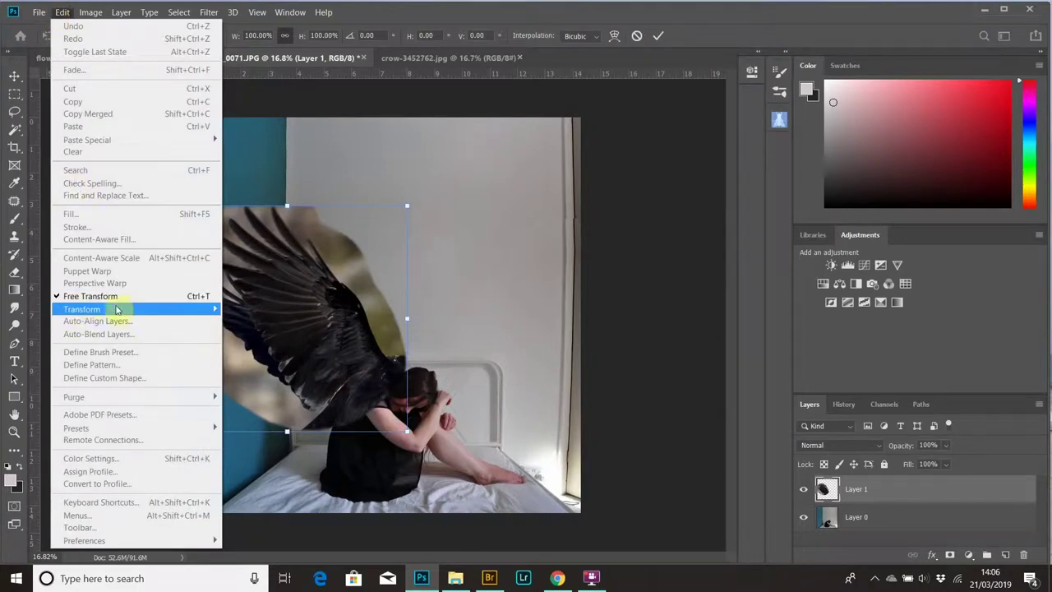
left_click(64, 11)
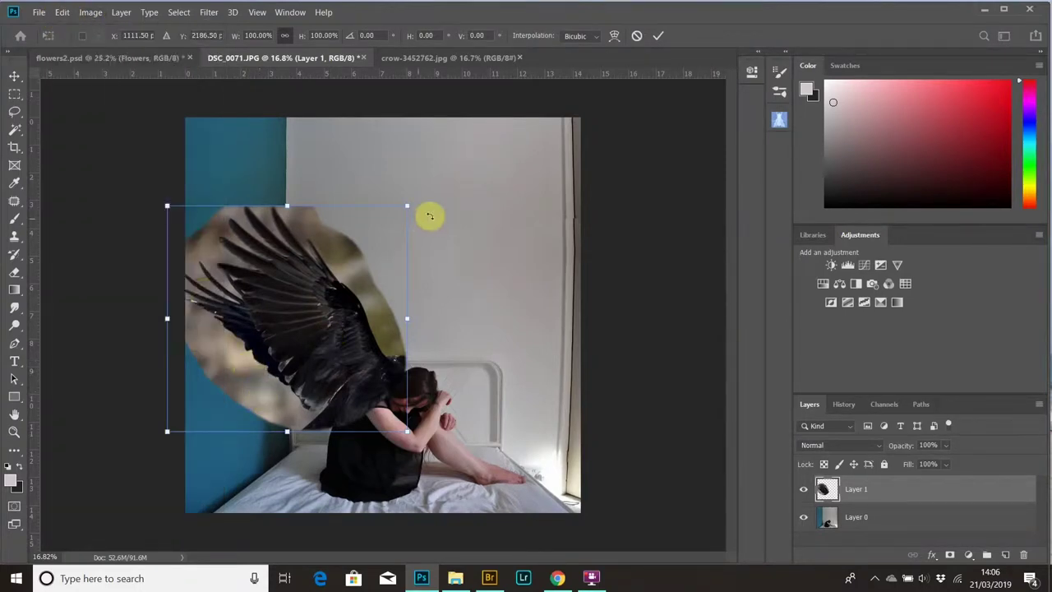
left_click_drag(409, 205, 362, 244)
mouse_move(305, 399)
left_mouse_down()
mouse_move(317, 400)
mouse_move(295, 402)
mouse_move(321, 403)
left_mouse_up()
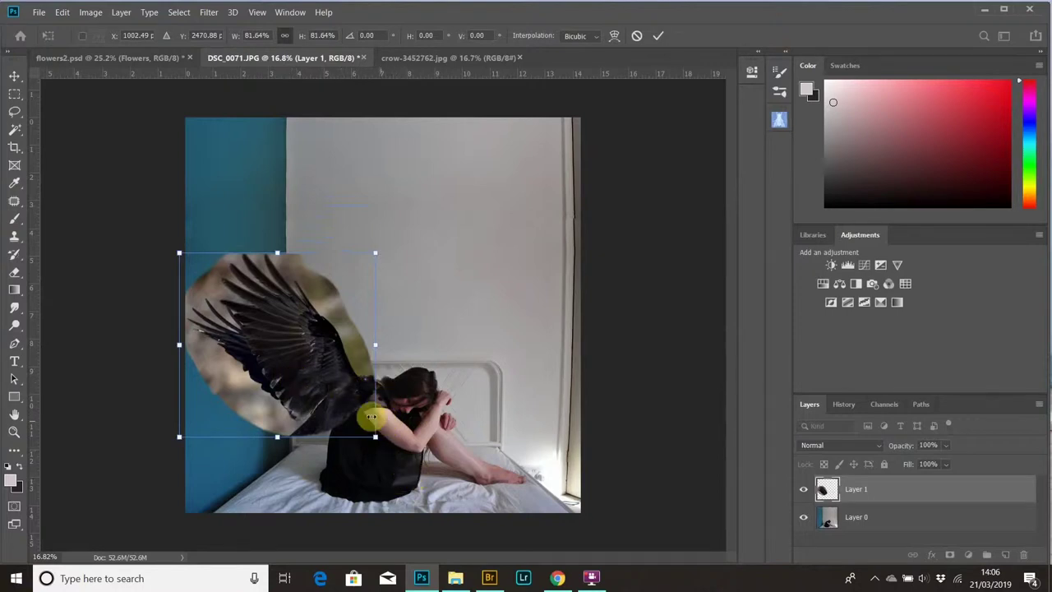
mouse_move(340, 371)
left_mouse_down()
mouse_move(340, 348)
mouse_move(344, 375)
left_mouse_up()
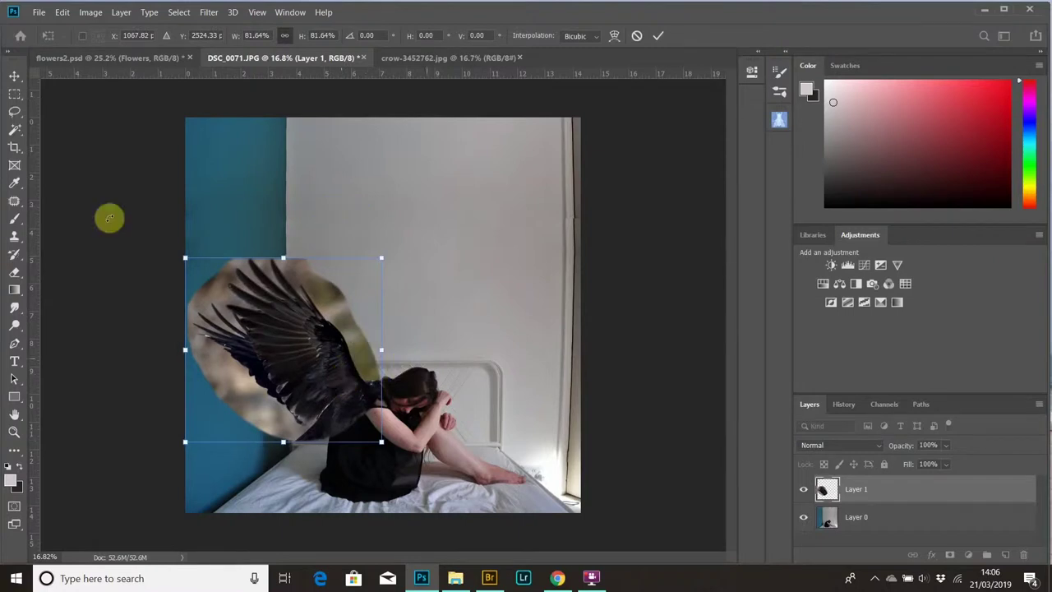
left_click_drag(184, 257, 194, 264)
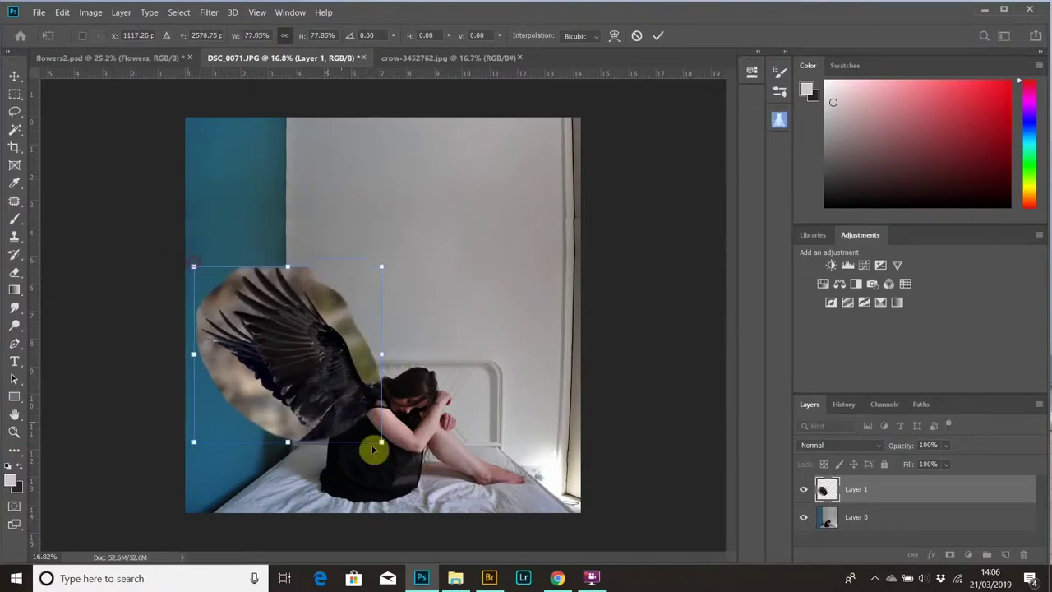
left_click_drag(388, 452, 346, 400)
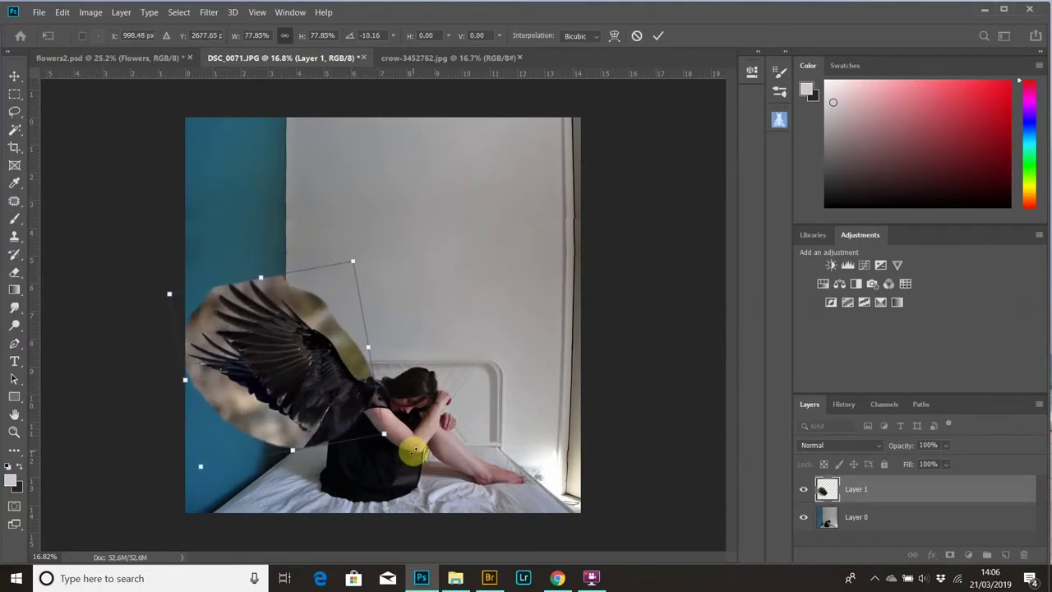
left_click(659, 36)
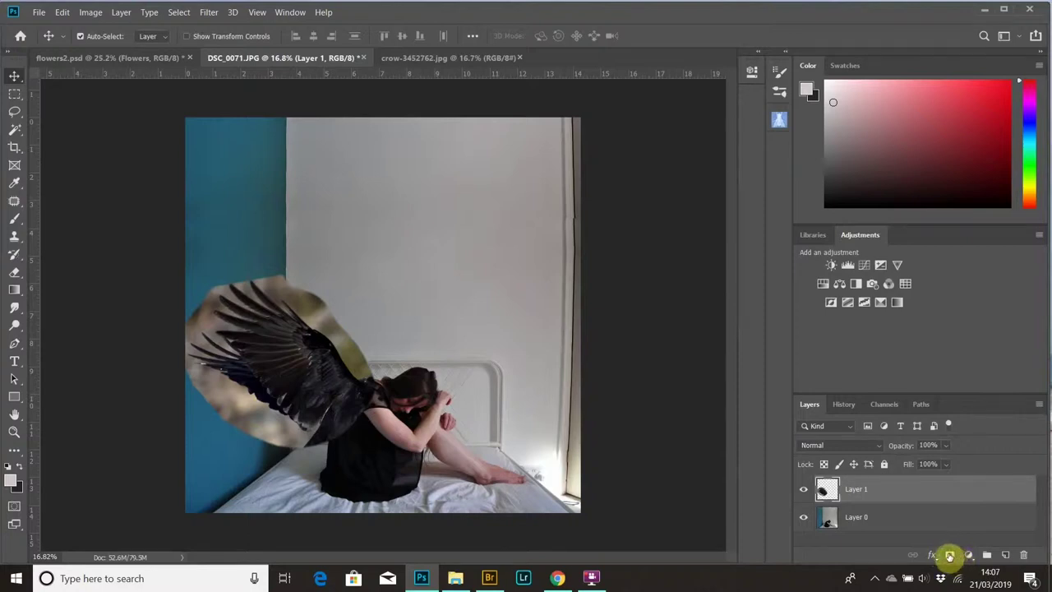
Add a layer mask to Layer 1 and set a 30 px brush with about 85% hardness
left_click(949, 556)
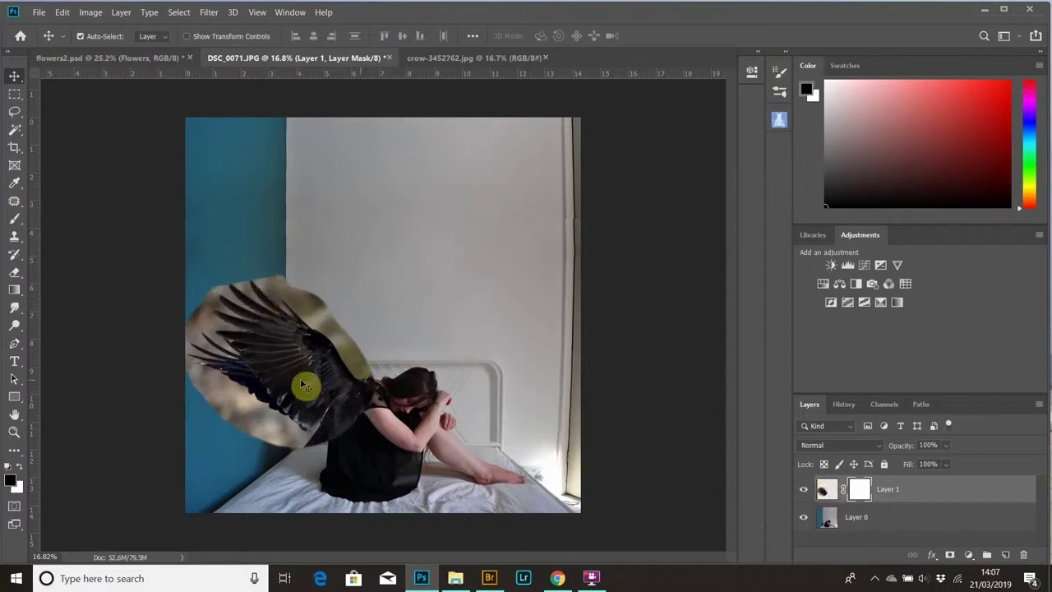
left_click(13, 220)
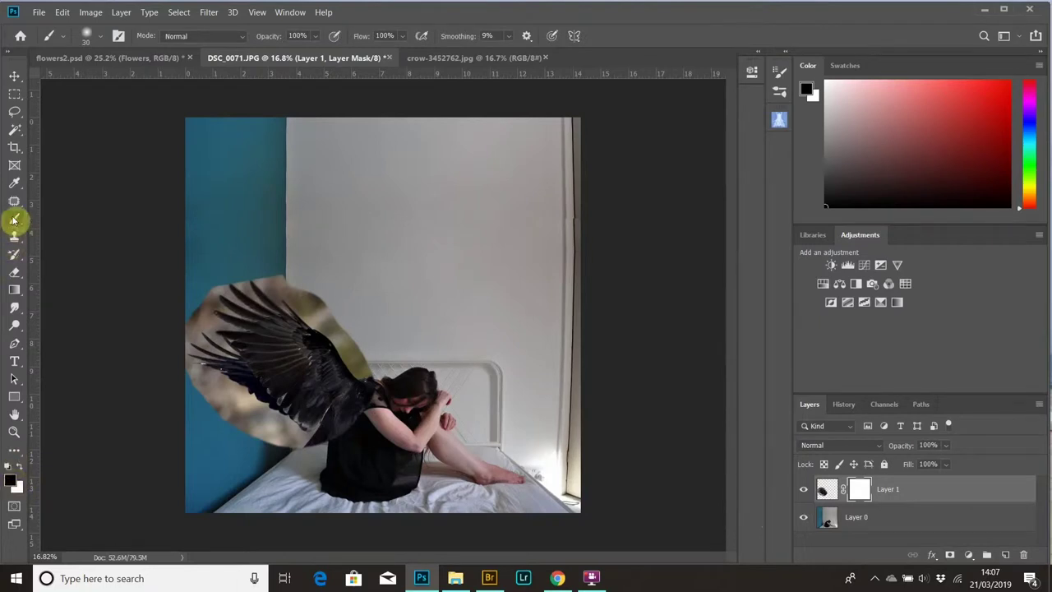
left_click(100, 36)
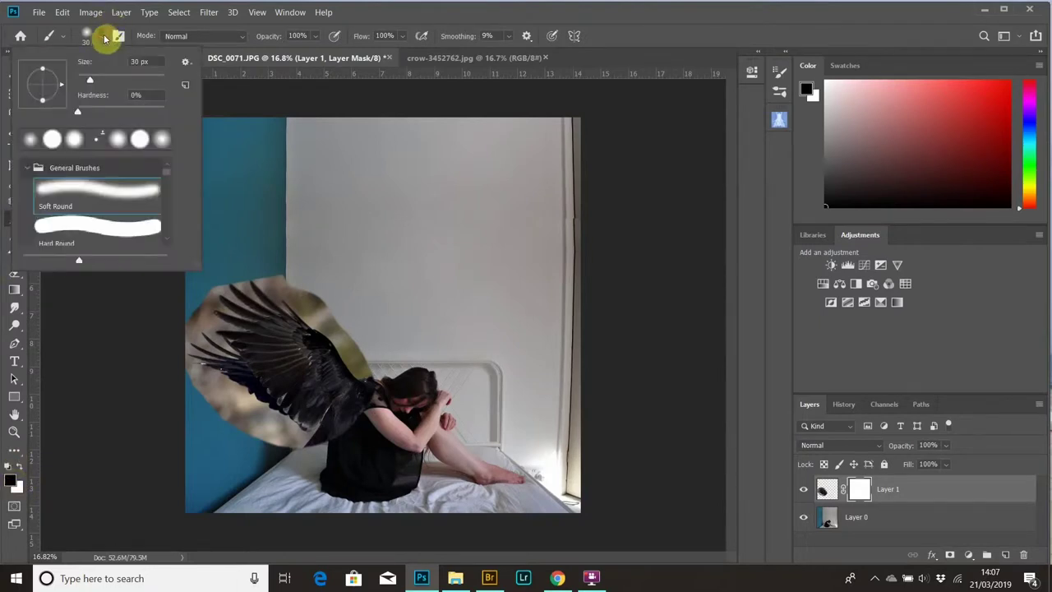
left_click_drag(80, 115, 150, 116)
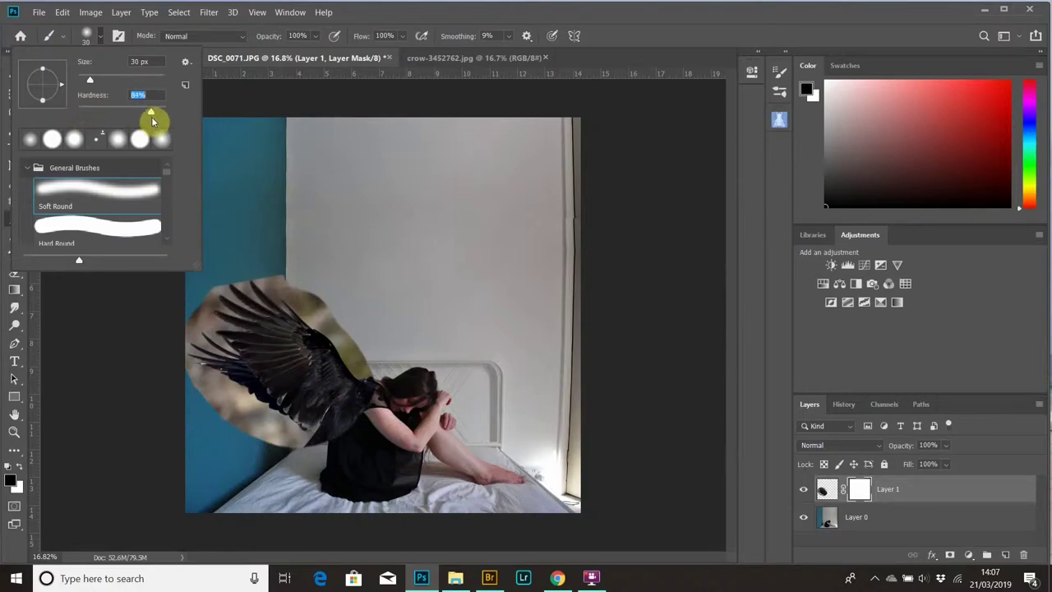
left_click(634, 41)
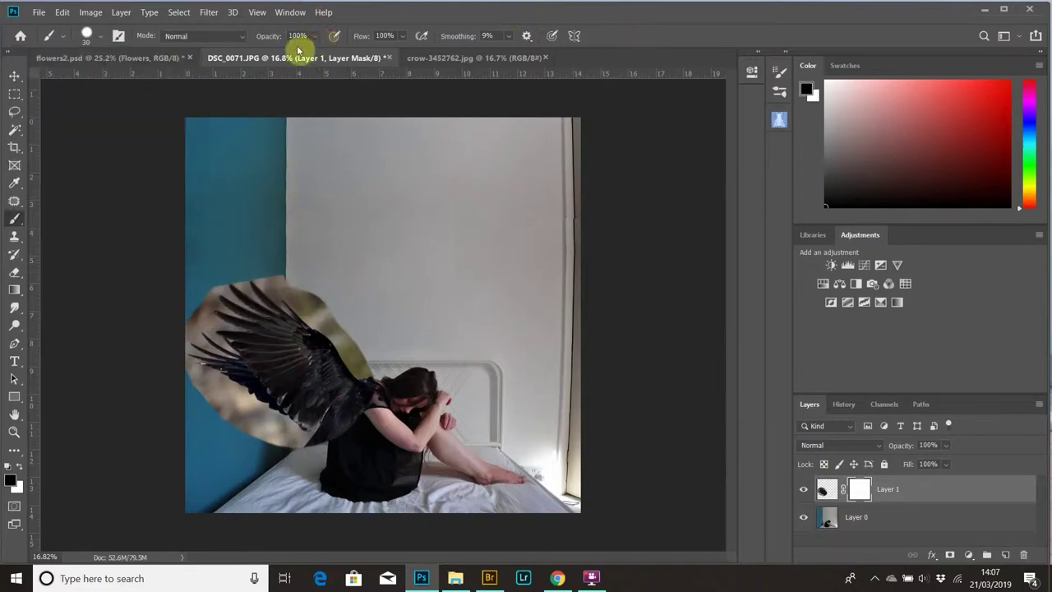
Paint black on Layer 1's mask to hide the olive background along the wing edges
scroll(372, 351, "up", 1)
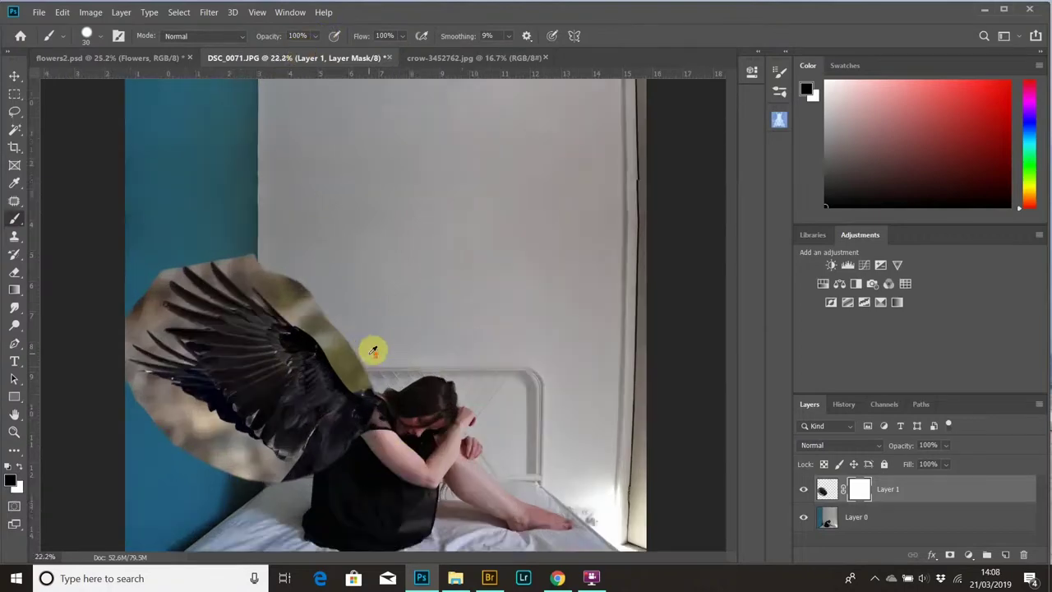
scroll(372, 351, "up", 5)
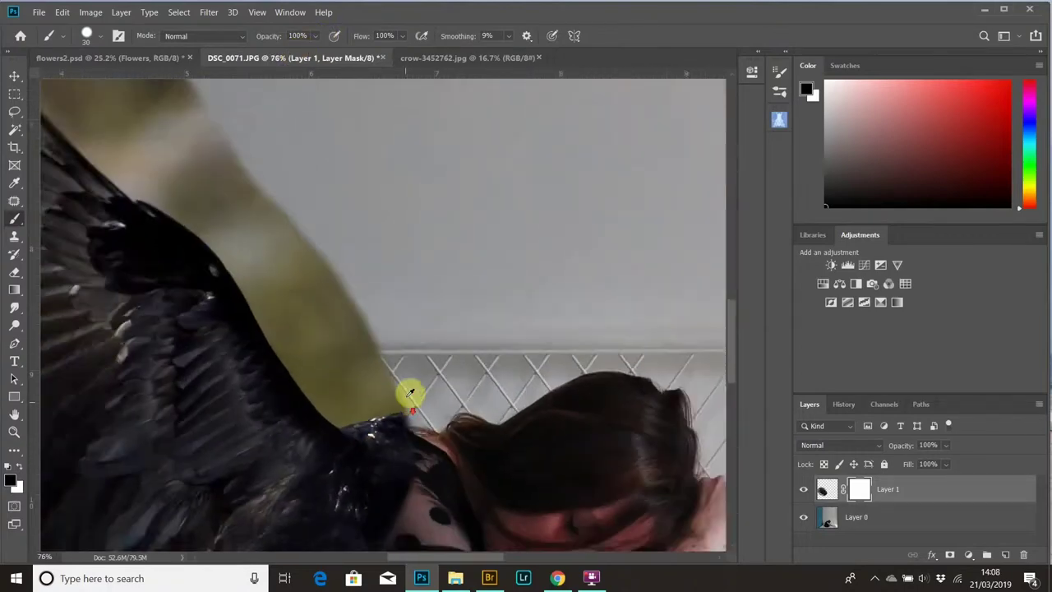
scroll(410, 392, "down", 2)
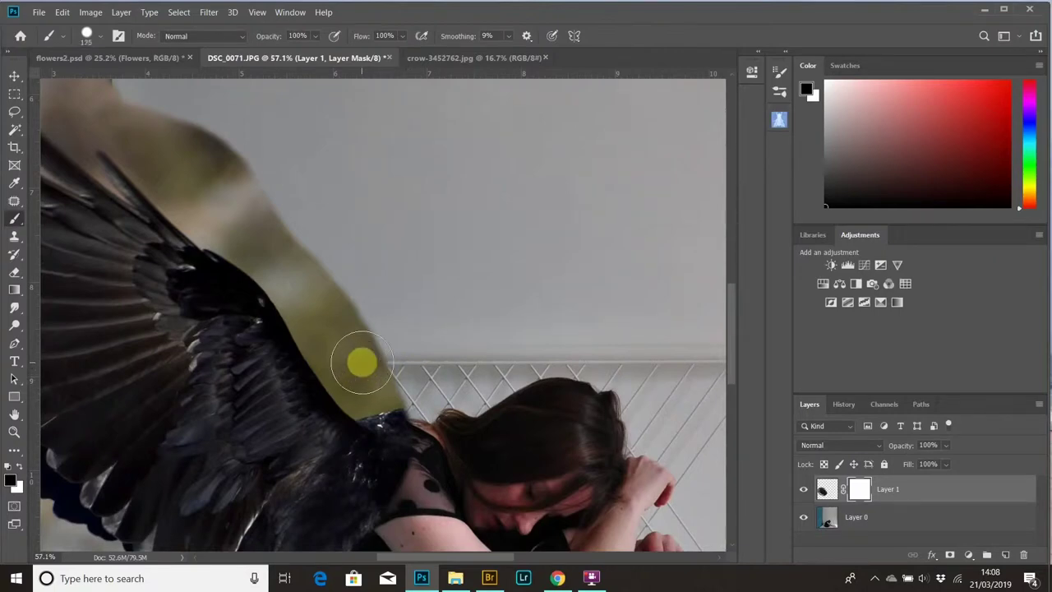
mouse_move(366, 356)
left_mouse_down()
mouse_move(348, 291)
mouse_move(334, 293)
left_mouse_up()
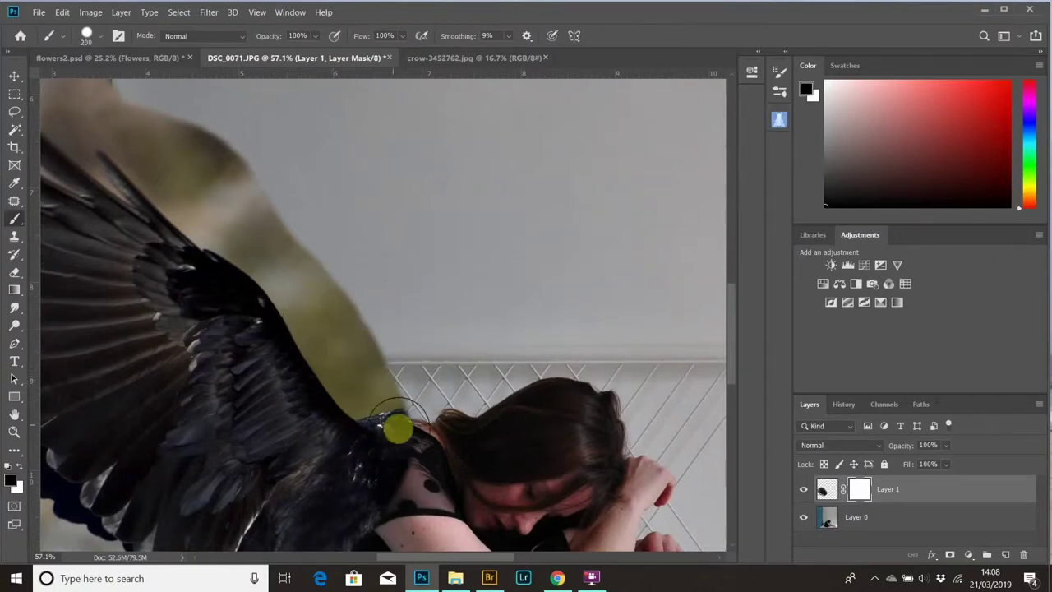
left_click(360, 355)
mouse_move(360, 355)
left_mouse_down()
mouse_move(243, 232)
mouse_move(215, 217)
mouse_move(334, 247)
mouse_move(247, 296)
mouse_move(332, 289)
mouse_move(320, 281)
mouse_move(363, 295)
mouse_move(334, 265)
left_mouse_up()
left_click(868, 496)
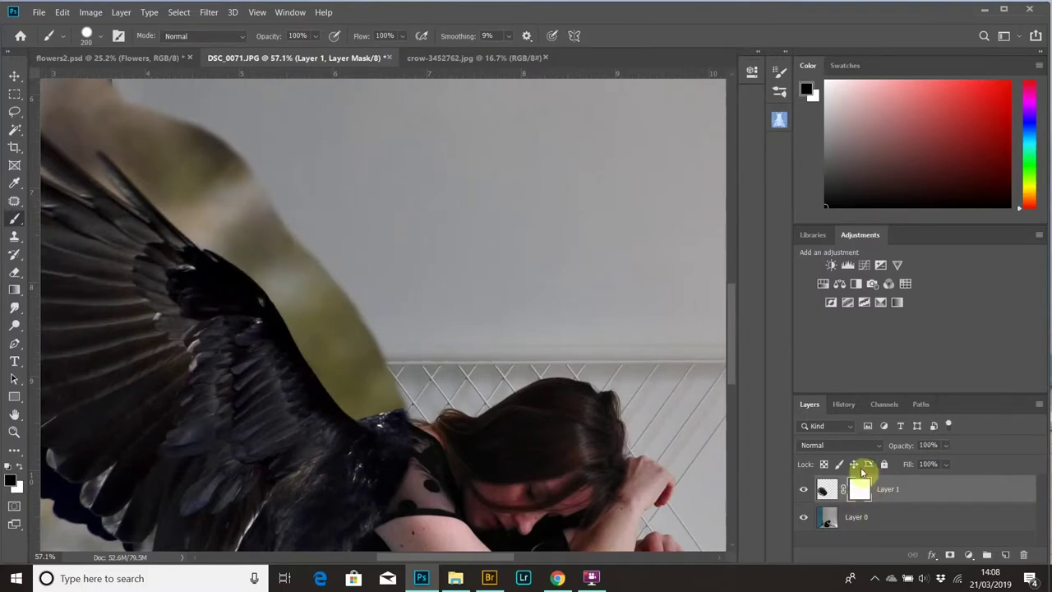
mouse_move(455, 353)
left_mouse_down()
mouse_move(272, 195)
mouse_move(389, 313)
mouse_move(237, 171)
mouse_move(230, 186)
mouse_move(300, 267)
mouse_move(263, 239)
mouse_move(375, 293)
mouse_move(291, 259)
mouse_move(346, 339)
mouse_move(333, 323)
mouse_move(361, 345)
mouse_move(218, 357)
mouse_move(241, 345)
left_mouse_up()
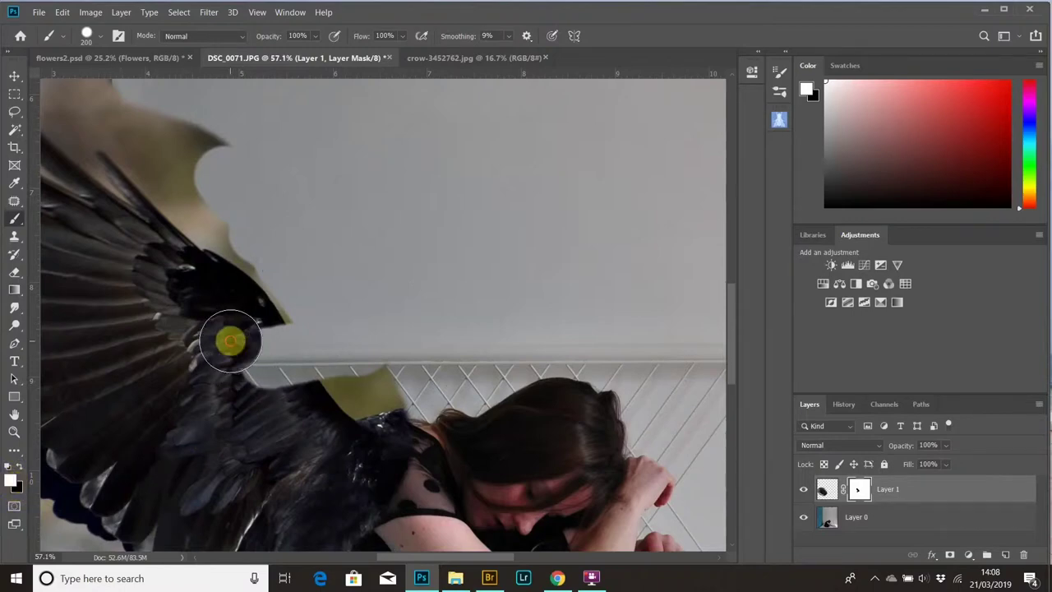
mouse_move(230, 341)
left_mouse_down()
mouse_move(266, 392)
mouse_move(230, 336)
mouse_move(283, 395)
mouse_move(258, 356)
mouse_move(254, 339)
mouse_move(281, 391)
mouse_move(262, 337)
mouse_move(327, 407)
left_mouse_up()
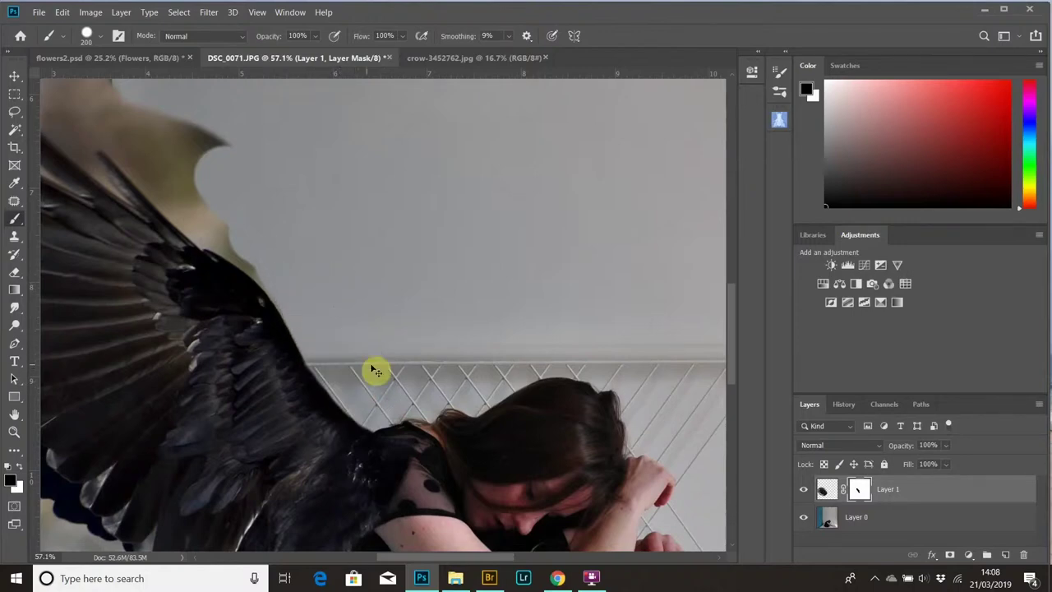
Mask out the brownish fringe and beige area above the wing
scroll(321, 329, "up", 3)
scroll(321, 329, "up", 1)
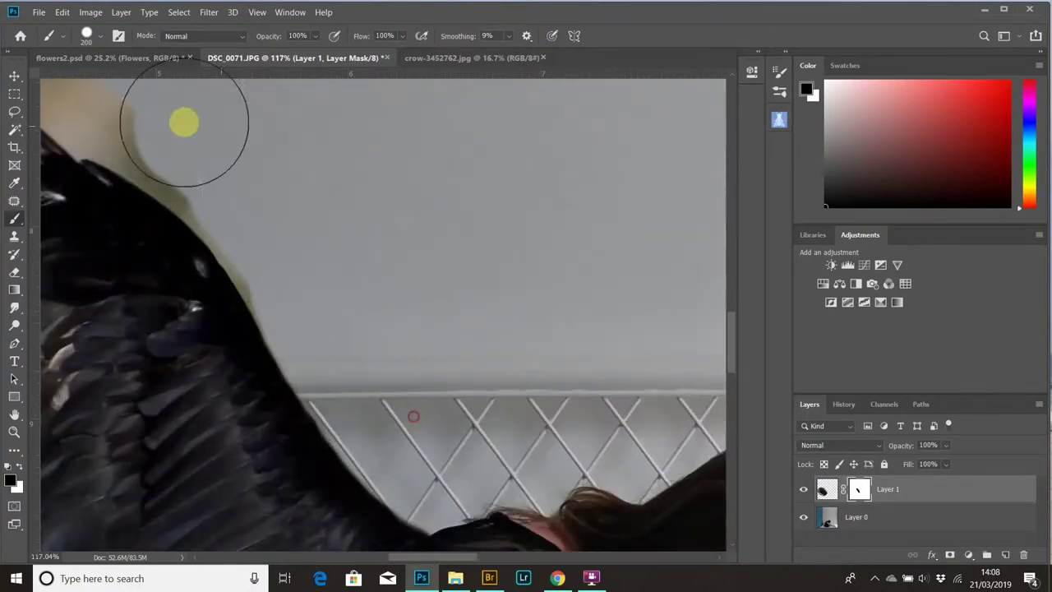
mouse_move(183, 122)
left_mouse_down()
mouse_move(197, 151)
mouse_move(257, 200)
mouse_move(321, 305)
left_mouse_up()
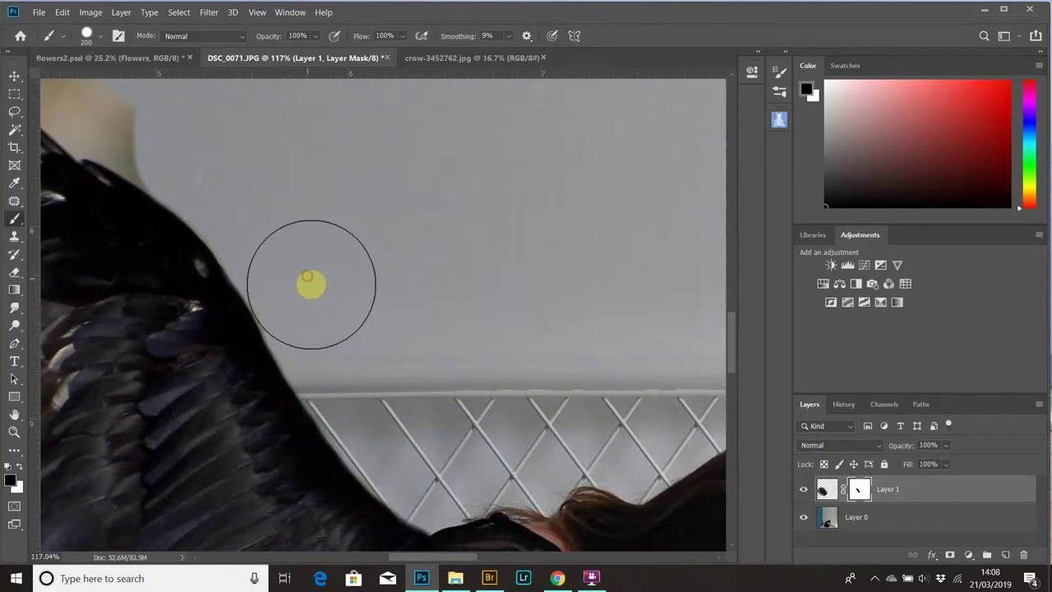
left_click(299, 269)
scroll(364, 359, "down", 10)
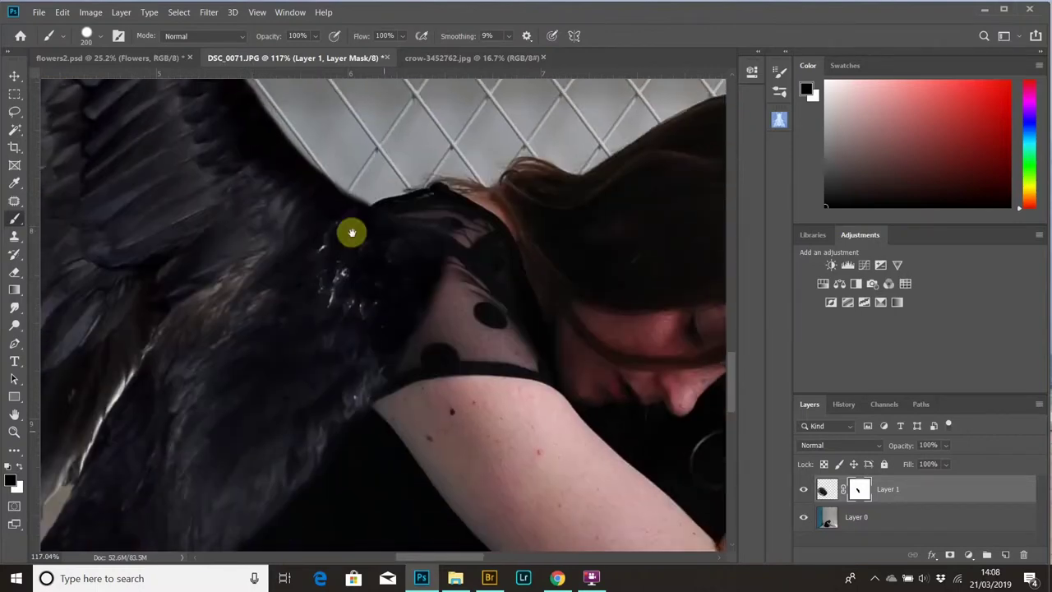
scroll(406, 237, "right", 2)
scroll(279, 373, "left", 5)
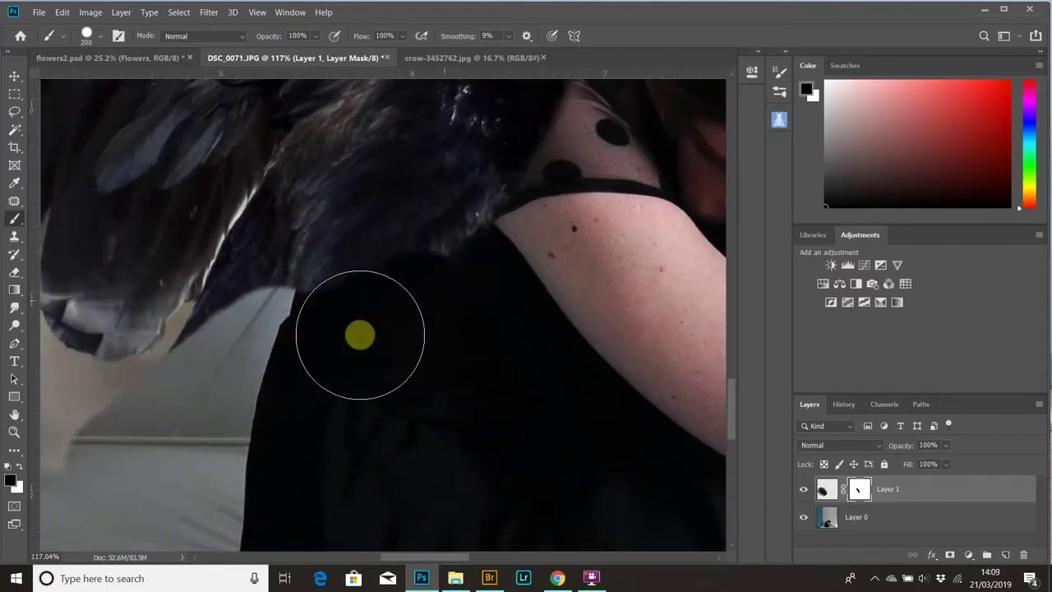
left_click_drag(411, 221, 312, 425)
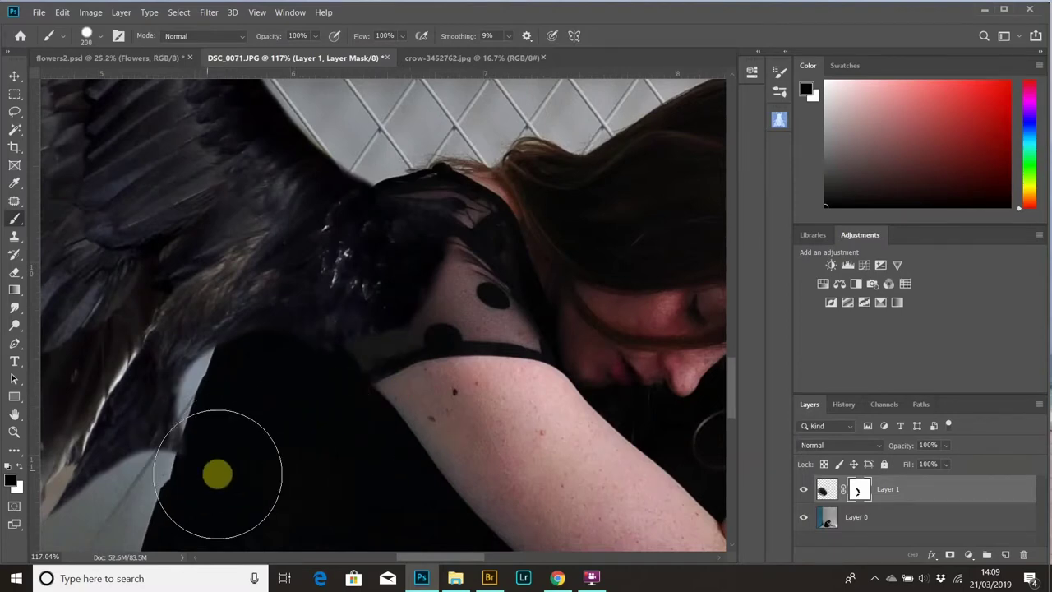
mouse_move(216, 474)
left_mouse_down()
mouse_move(323, 398)
mouse_move(262, 369)
mouse_move(224, 463)
left_mouse_up()
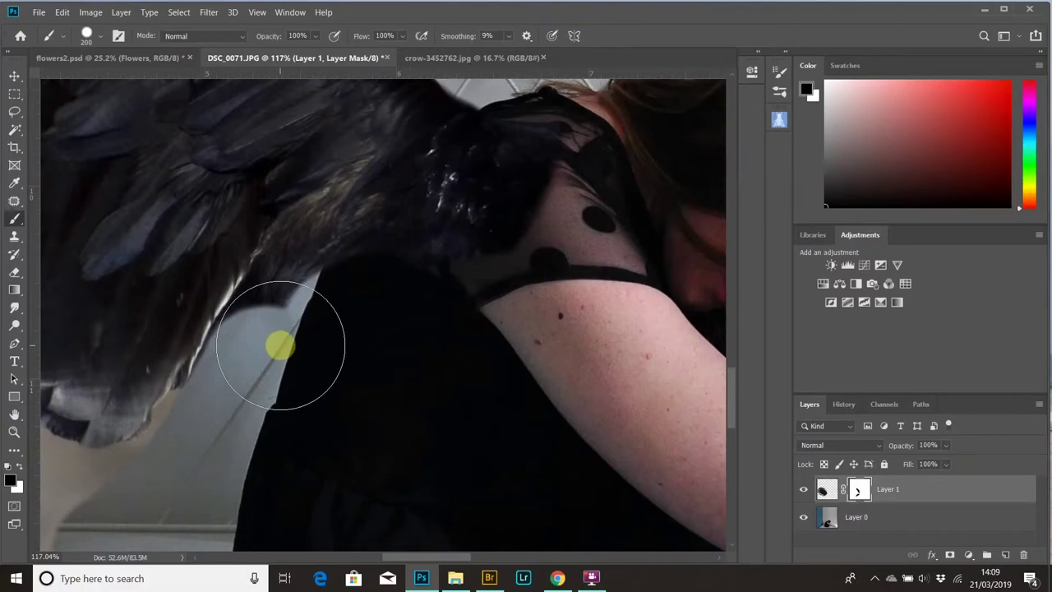
left_click_drag(276, 346, 304, 318)
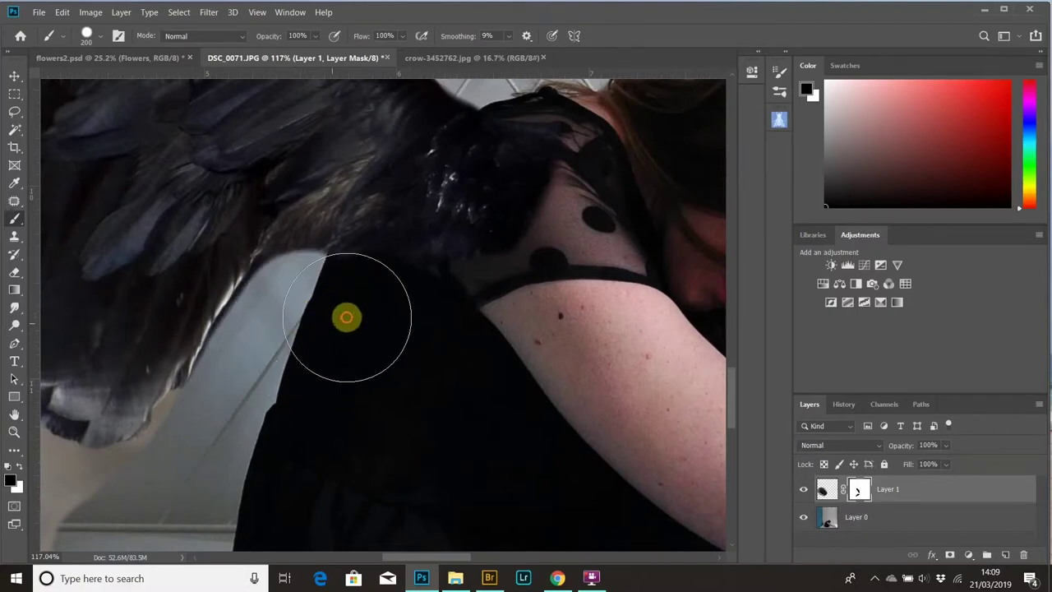
scroll(360, 452, "up", 5)
scroll(360, 452, "up", 10)
scroll(361, 314, "left", 1)
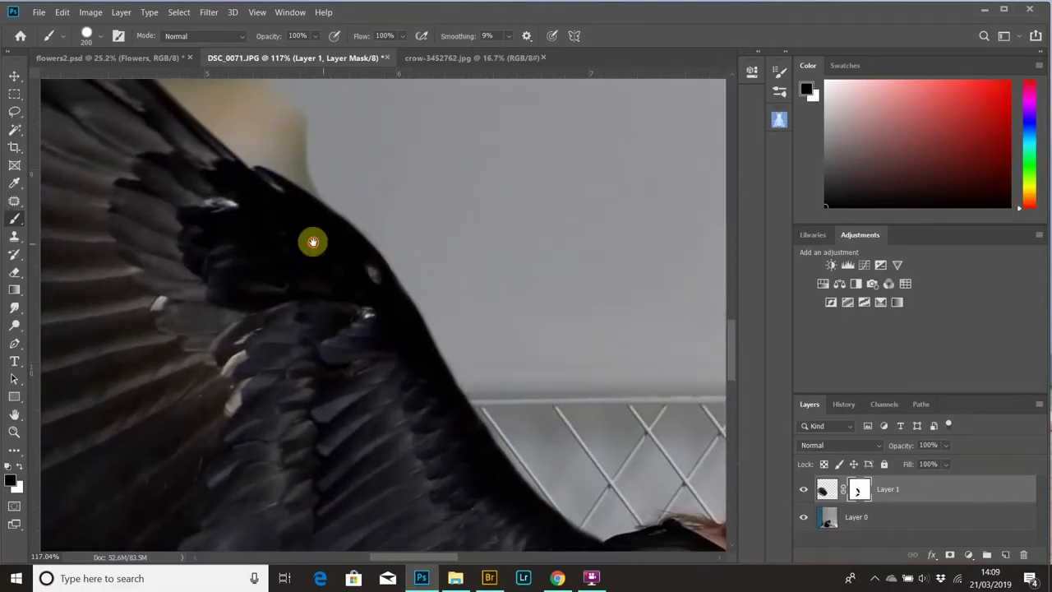
mouse_move(297, 144)
left_mouse_down()
mouse_move(389, 233)
mouse_move(495, 290)
mouse_move(531, 288)
left_mouse_up()
Shrink the brush to 80 then 40 px and touch up the remaining mask edges
key("bracketleft")
key("bracketleft")
key("bracketleft")
key("bracketleft")
key("bracketleft")
key("bracketleft")
scroll(322, 279, "up", 5)
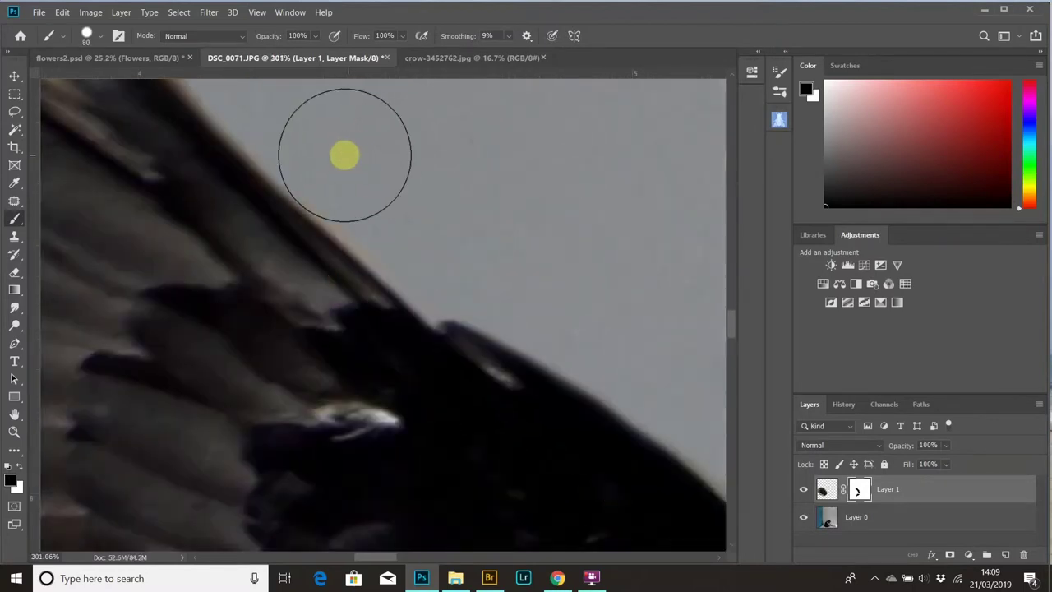
left_click(443, 246)
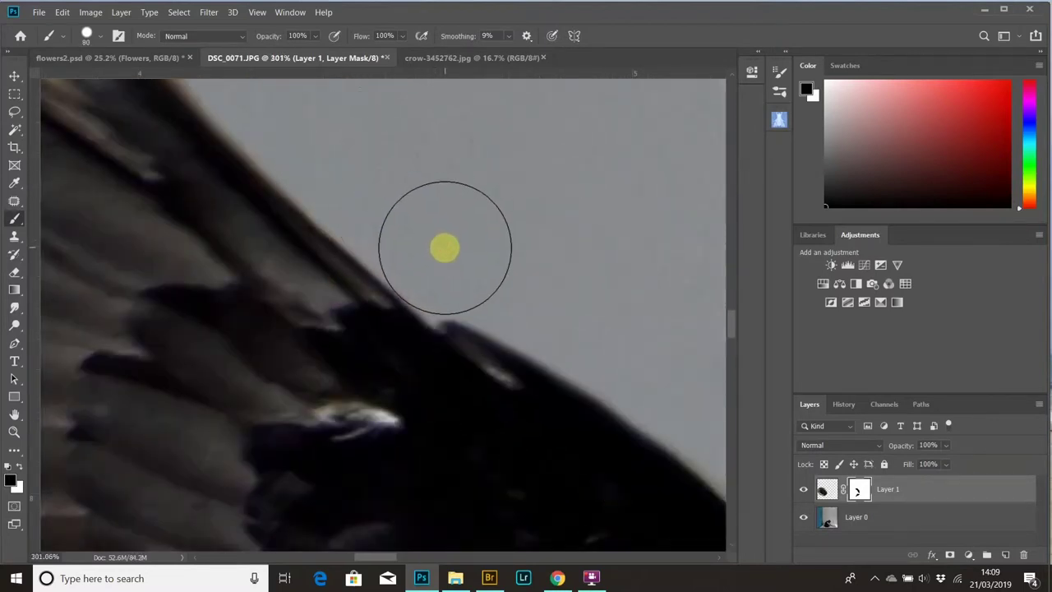
key("bracketleft")
key("bracketleft")
key("bracketleft")
key("bracketleft")
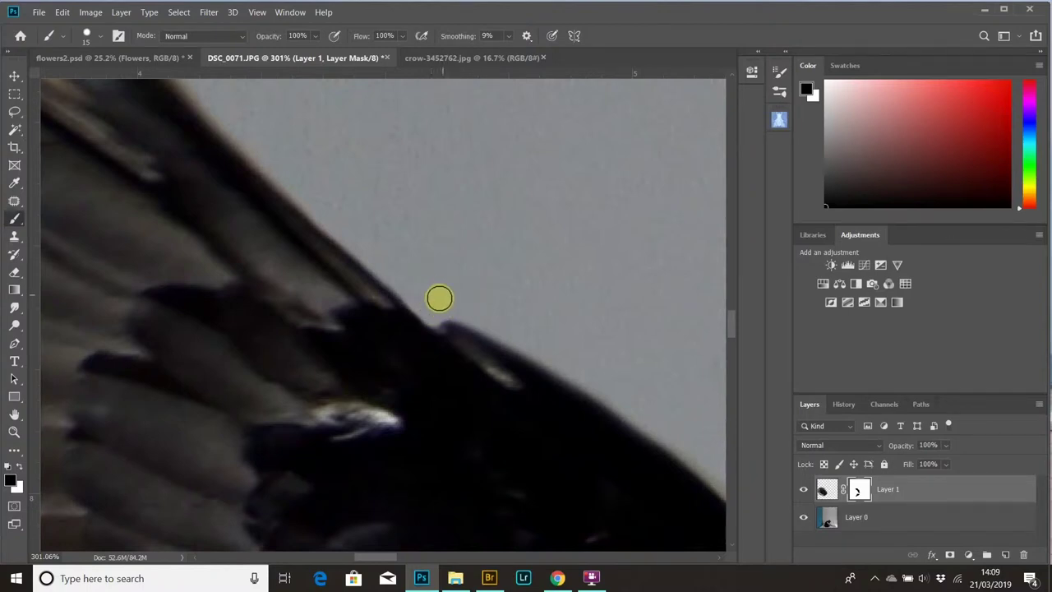
scroll(433, 337, "down", 10)
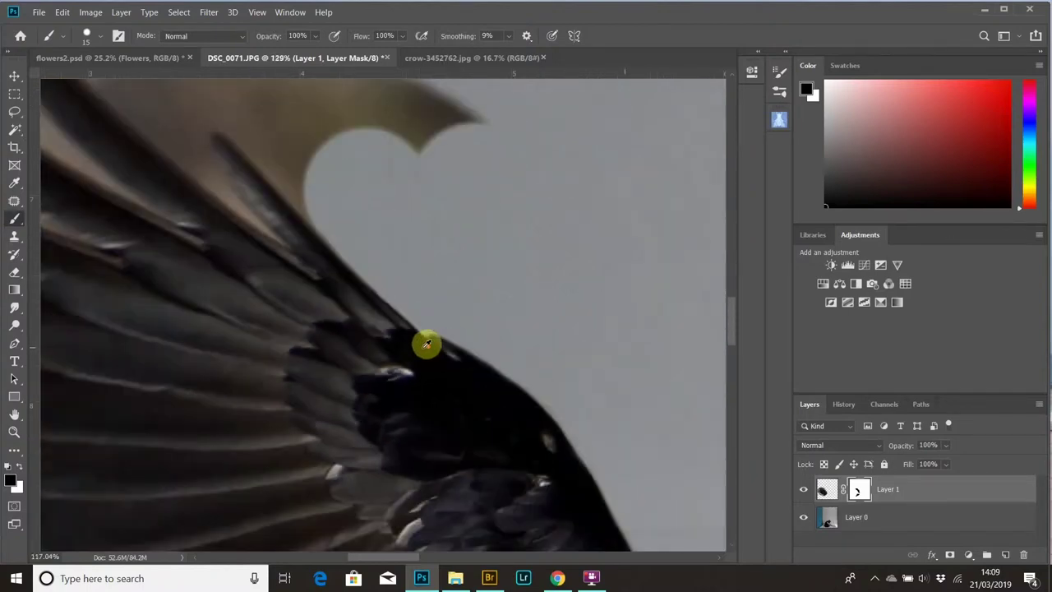
left_click(591, 578)
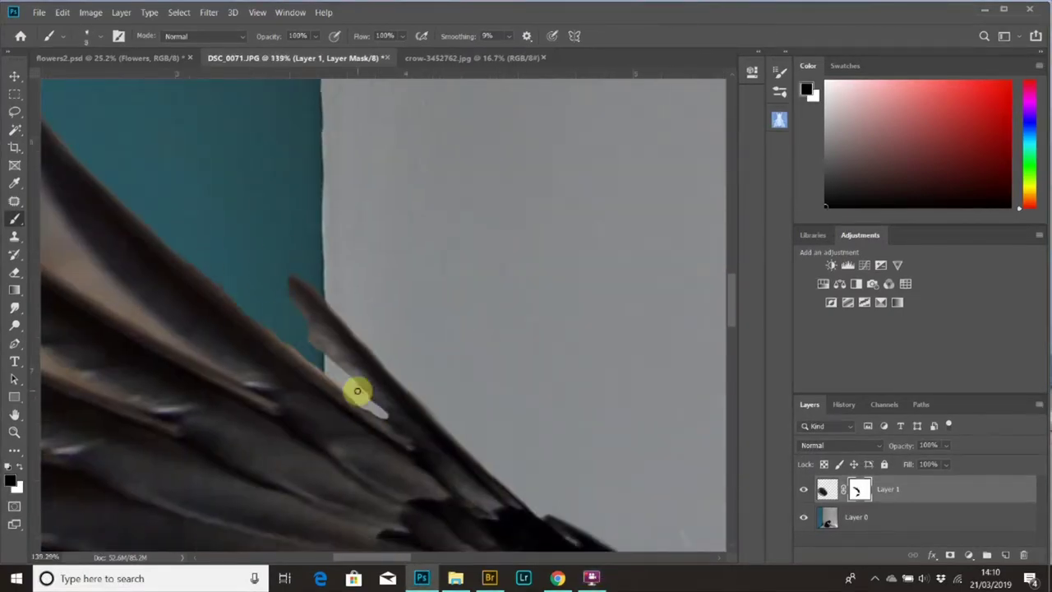
scroll(369, 403, "up", 5)
scroll(111, 312, "down", 5)
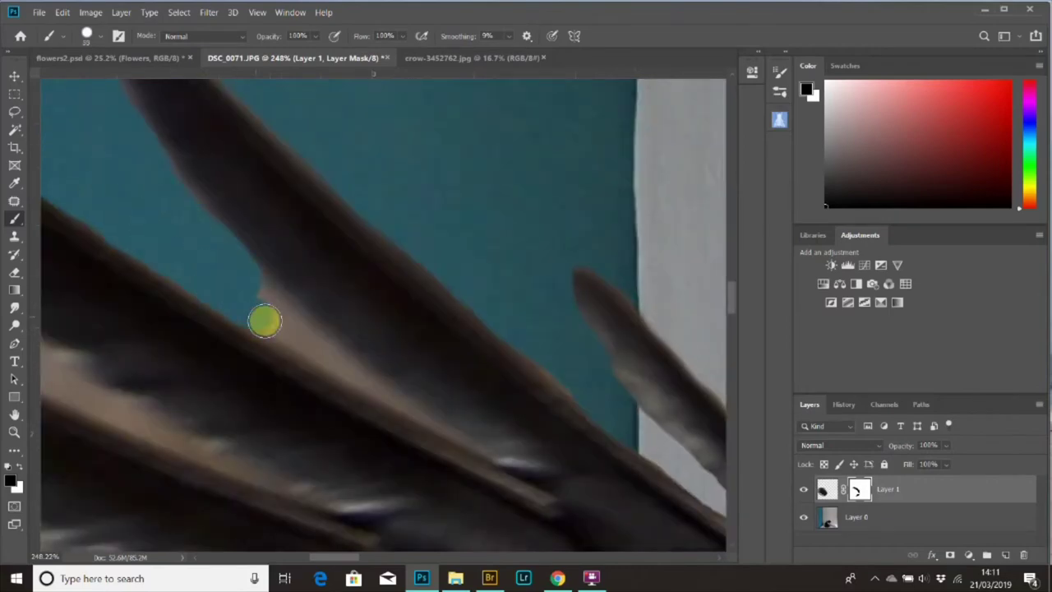
scroll(226, 383, "up", 3)
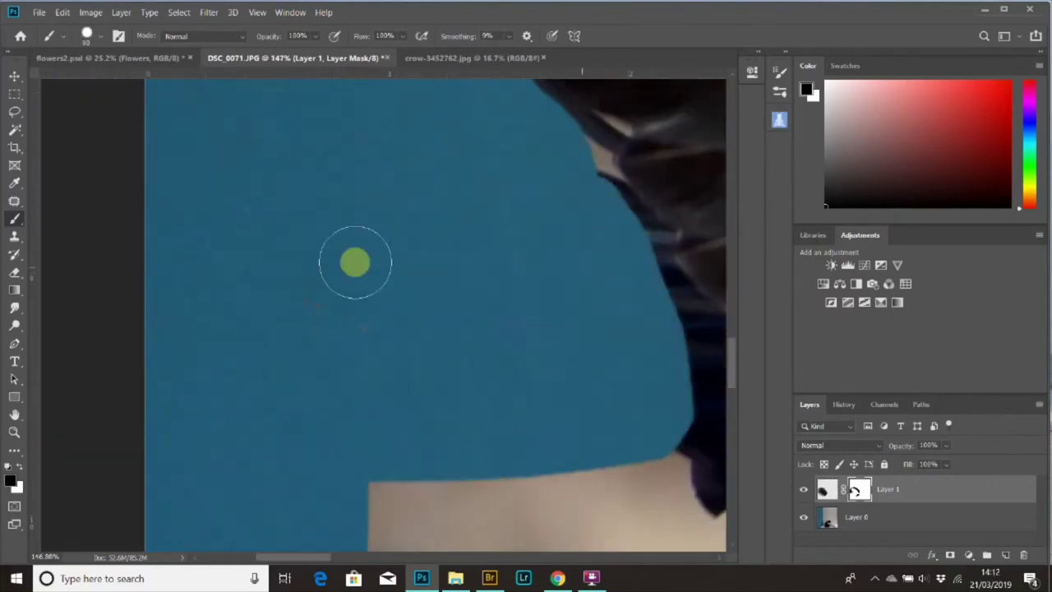
scroll(455, 365, "down", 5)
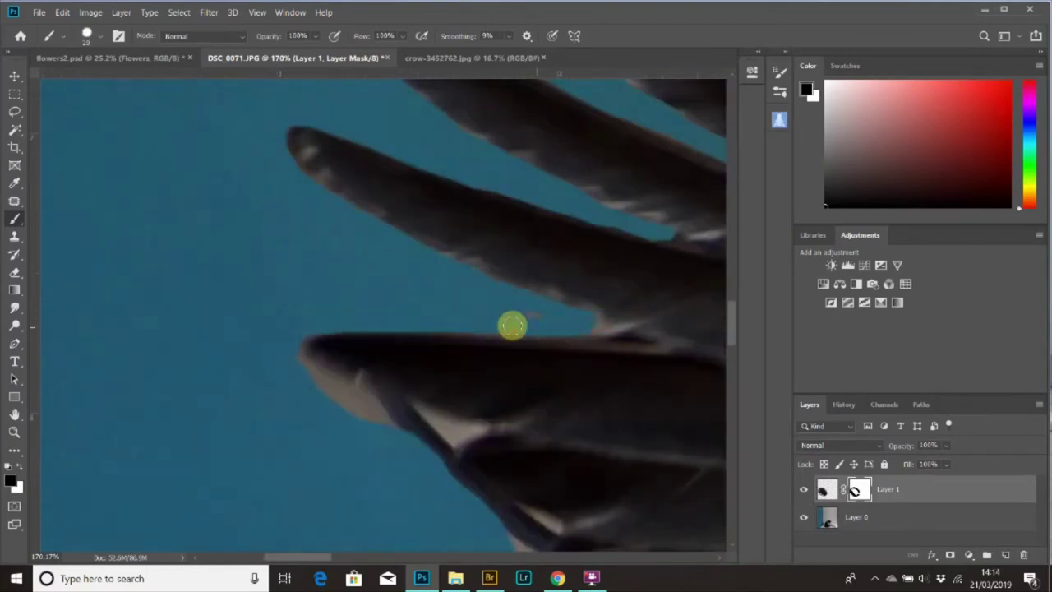
scroll(387, 306, "down", 3)
scroll(445, 318, "up", 2)
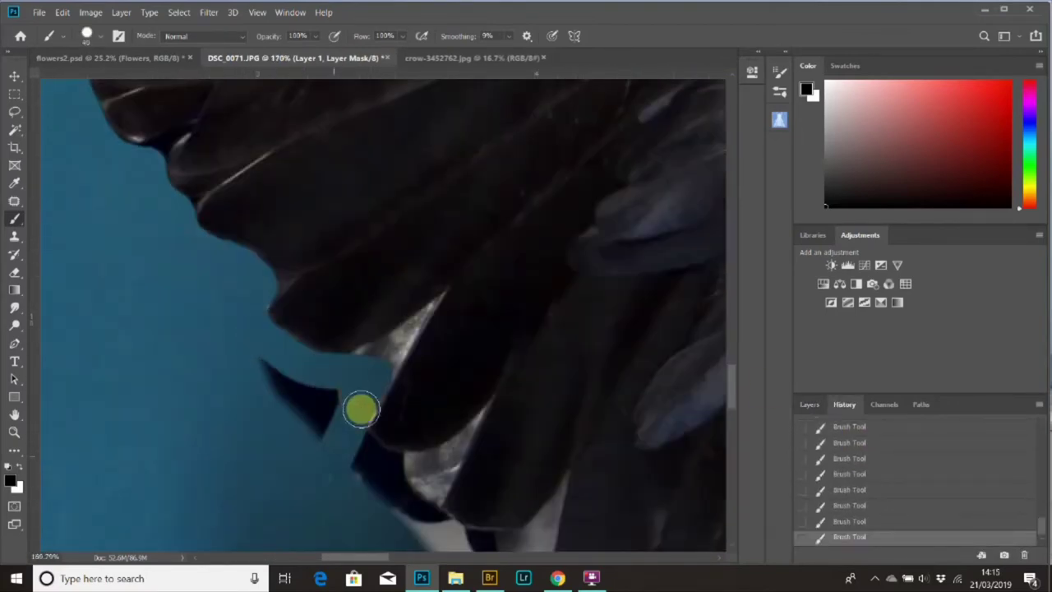
left_click_drag(399, 328, 364, 206)
key("ctrl+z")
left_click(548, 502)
scroll(548, 502, "down", 10)
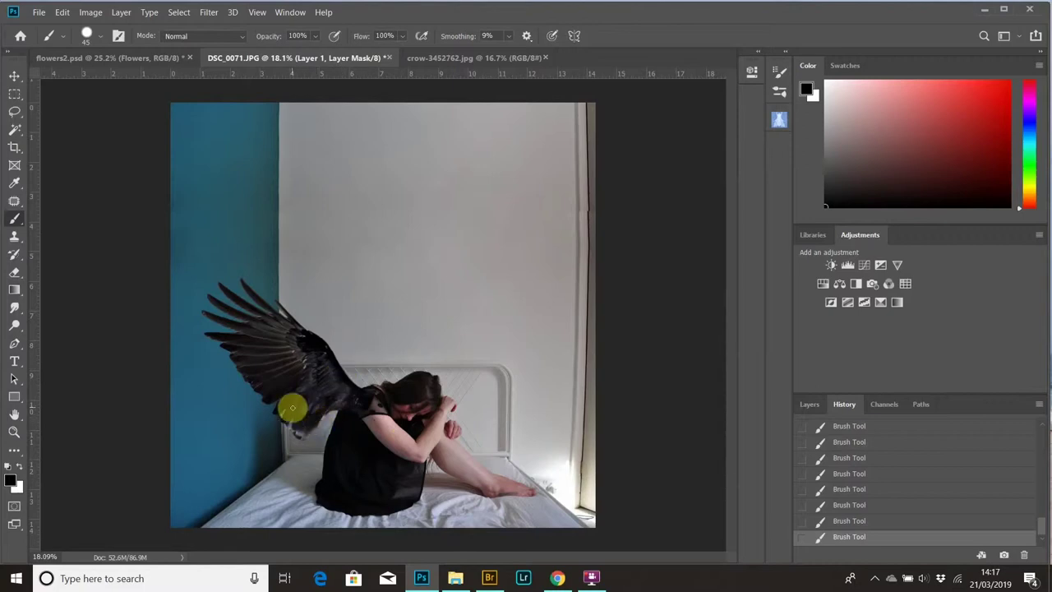
Target Layer 1's image and move the wing slightly up and left on her back
left_click(15, 76)
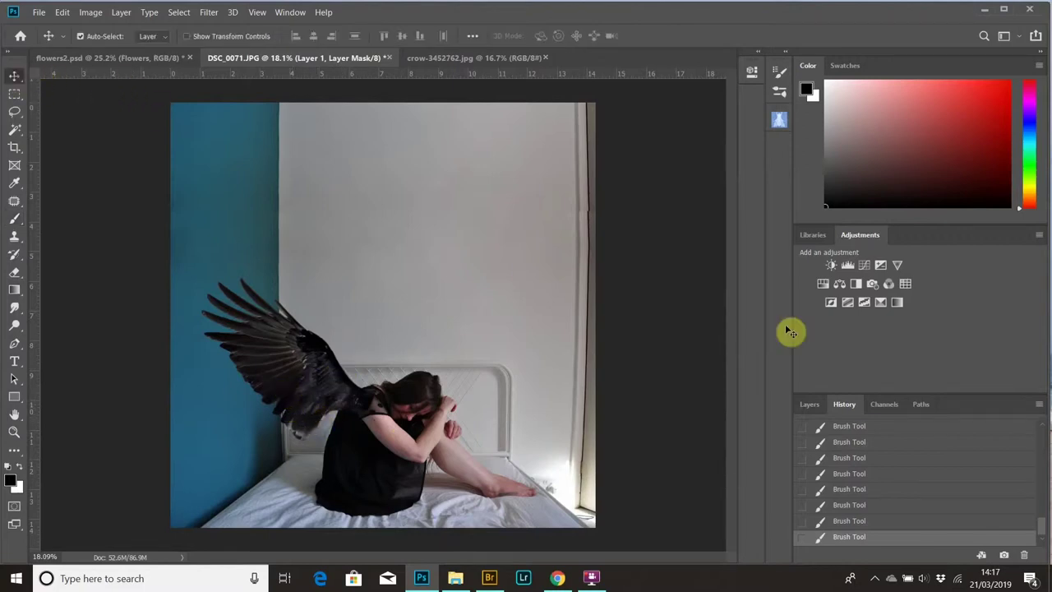
left_click(810, 404)
left_click(828, 491)
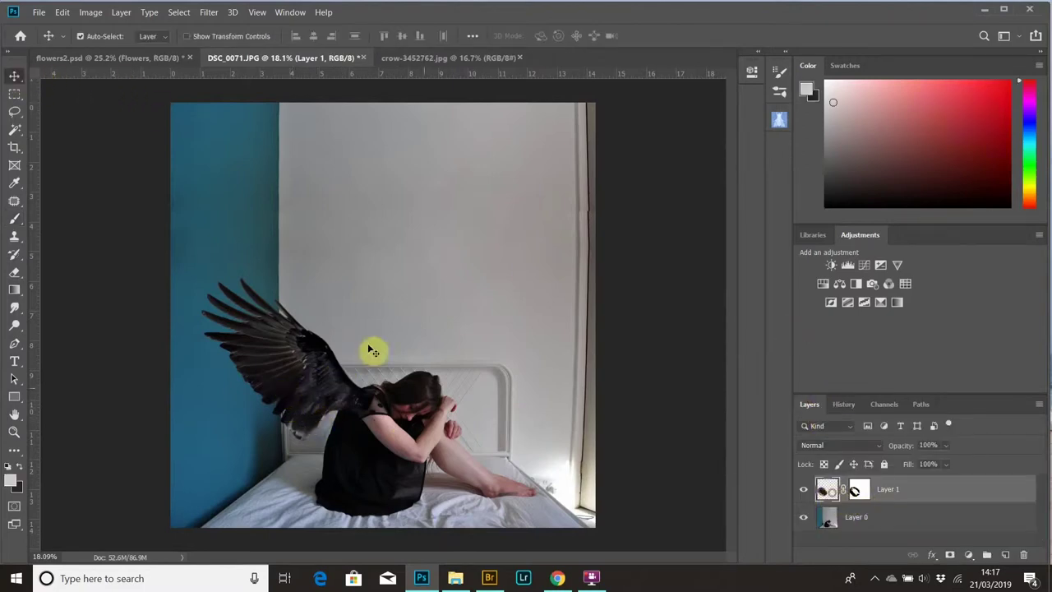
mouse_move(348, 369)
left_mouse_down()
mouse_move(336, 352)
mouse_move(321, 361)
mouse_move(317, 340)
mouse_move(340, 364)
mouse_move(335, 374)
left_mouse_up()
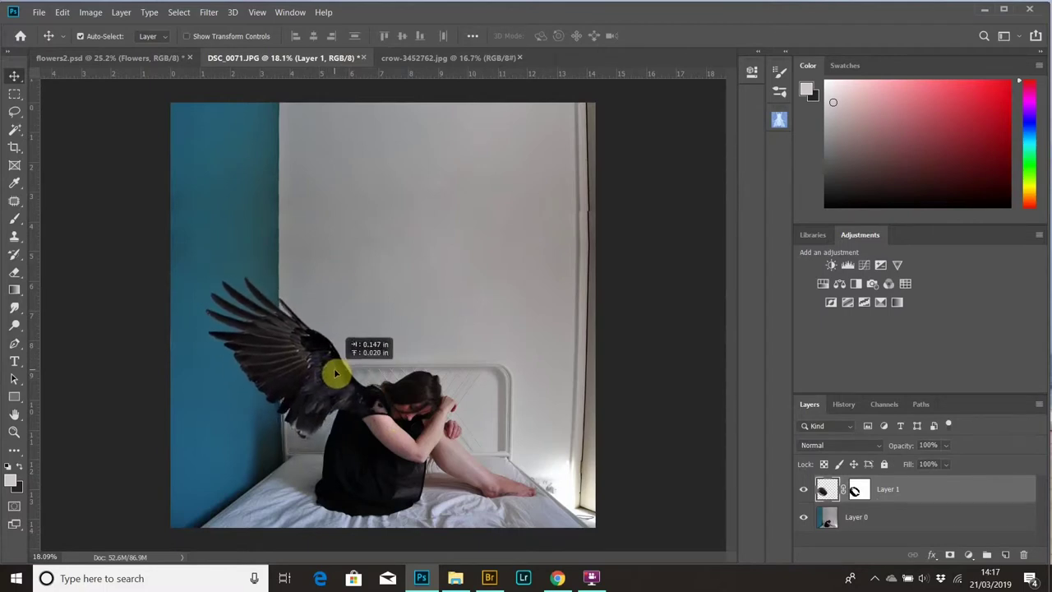
left_click_drag(336, 374, 345, 370)
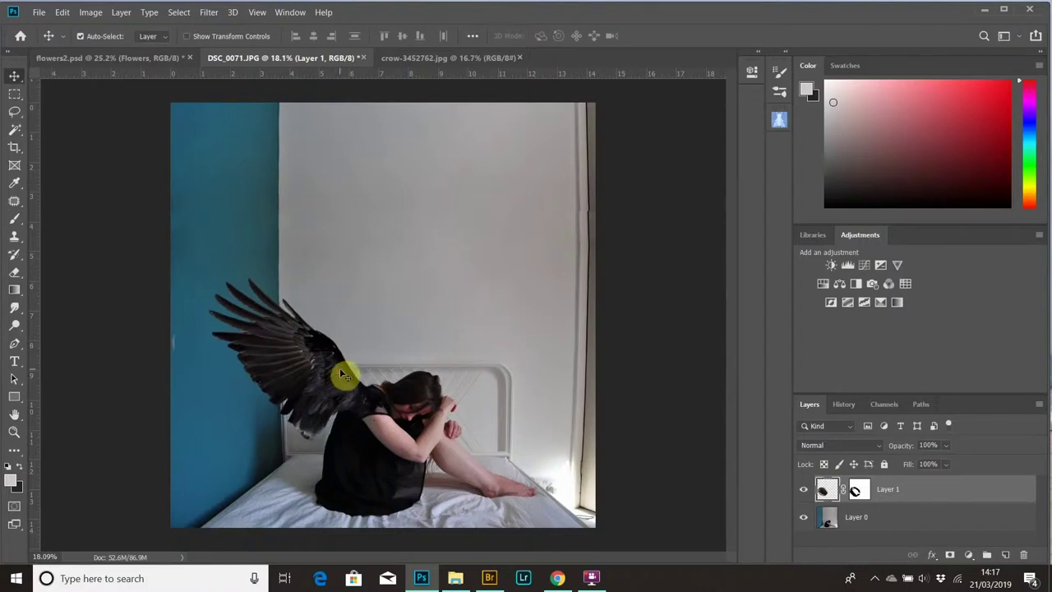
Rotate the wing about 2 degrees and commit the transform
key("ctrl+t")
left_click_drag(387, 467, 392, 462)
mouse_move(354, 403)
left_mouse_down()
mouse_move(352, 394)
mouse_move(355, 402)
left_mouse_up()
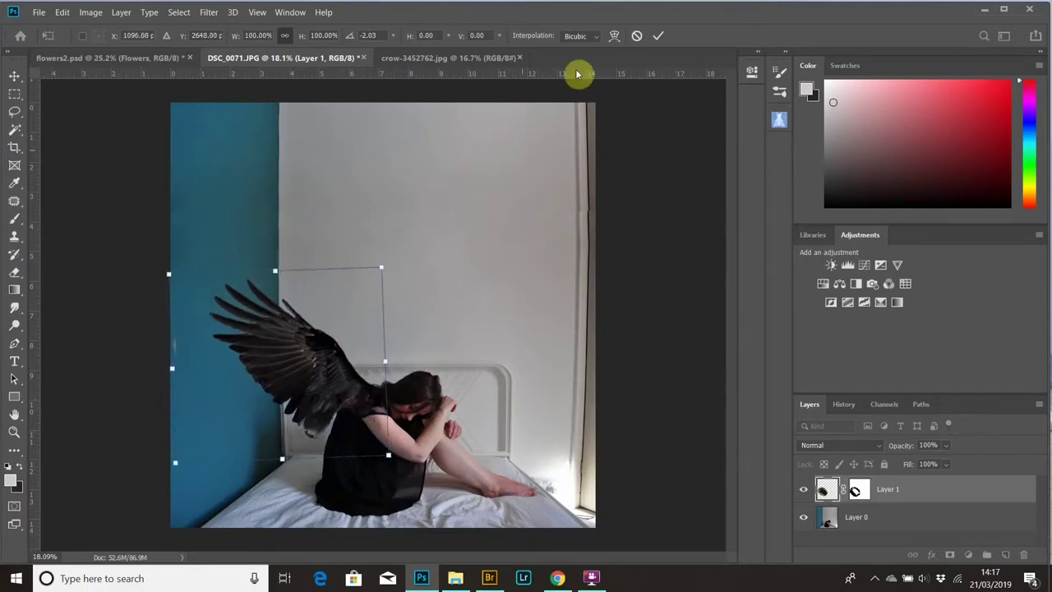
left_click(658, 36)
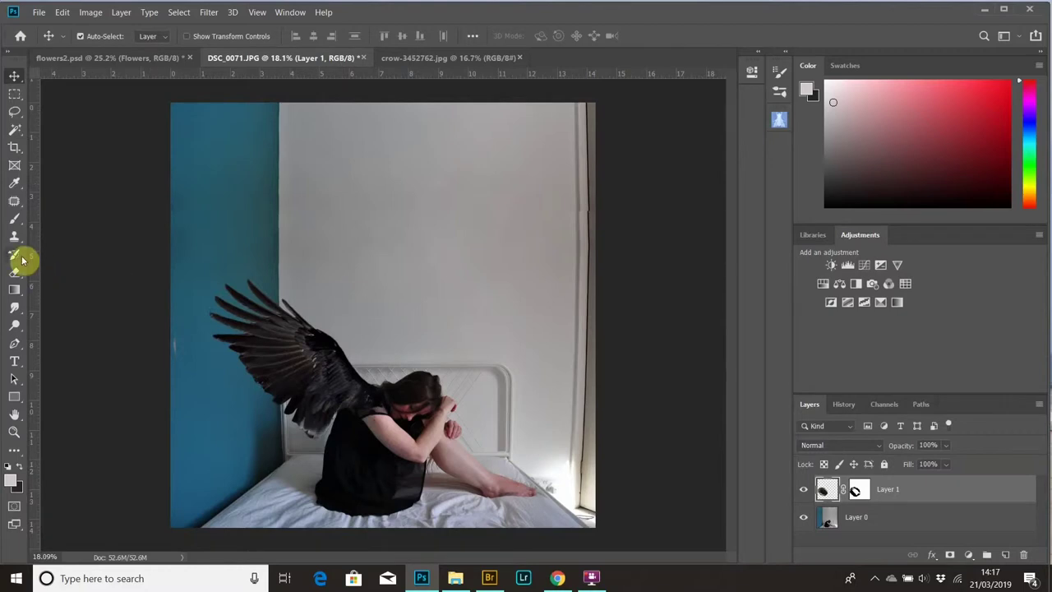
left_click(14, 217)
Enlarge the mask brush to 200 px, then target Layer 1's image pixels with the Move tool
left_click(858, 488)
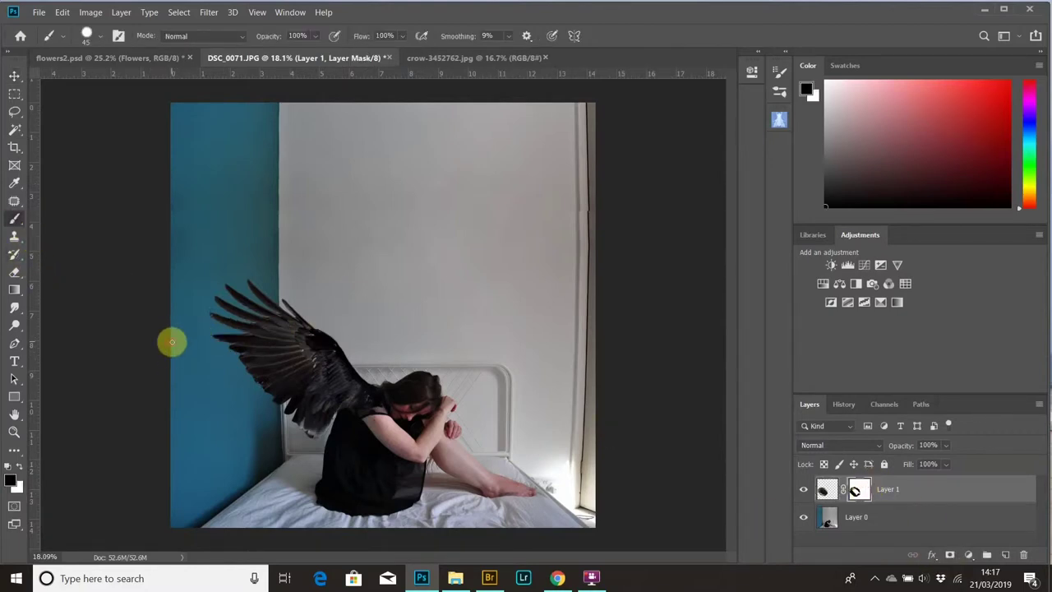
key("bracketleft")
key("bracketleft")
key("bracketleft")
key("bracketleft")
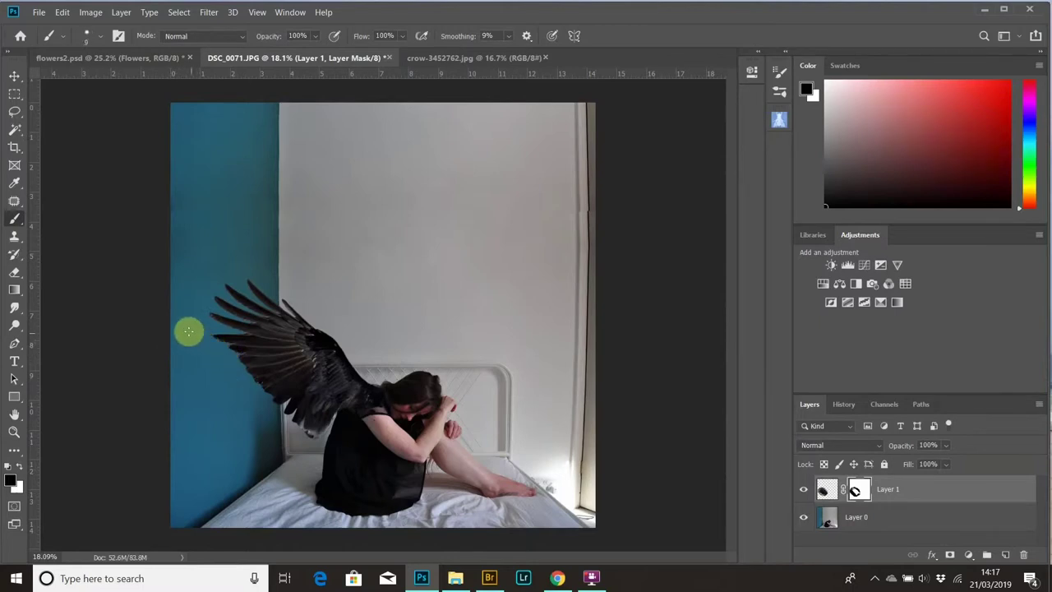
left_click(100, 36)
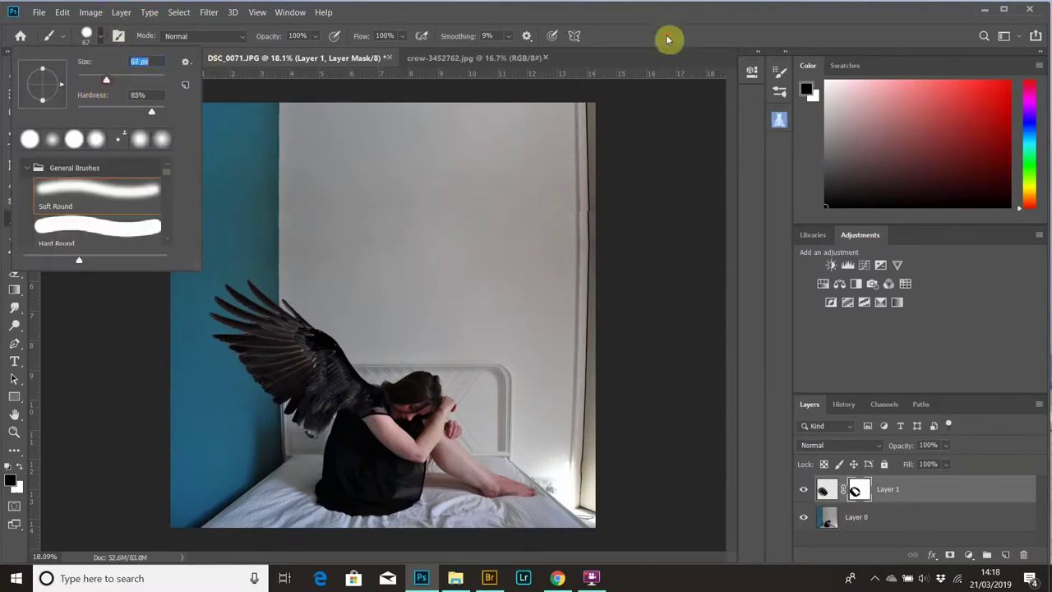
left_click(247, 335)
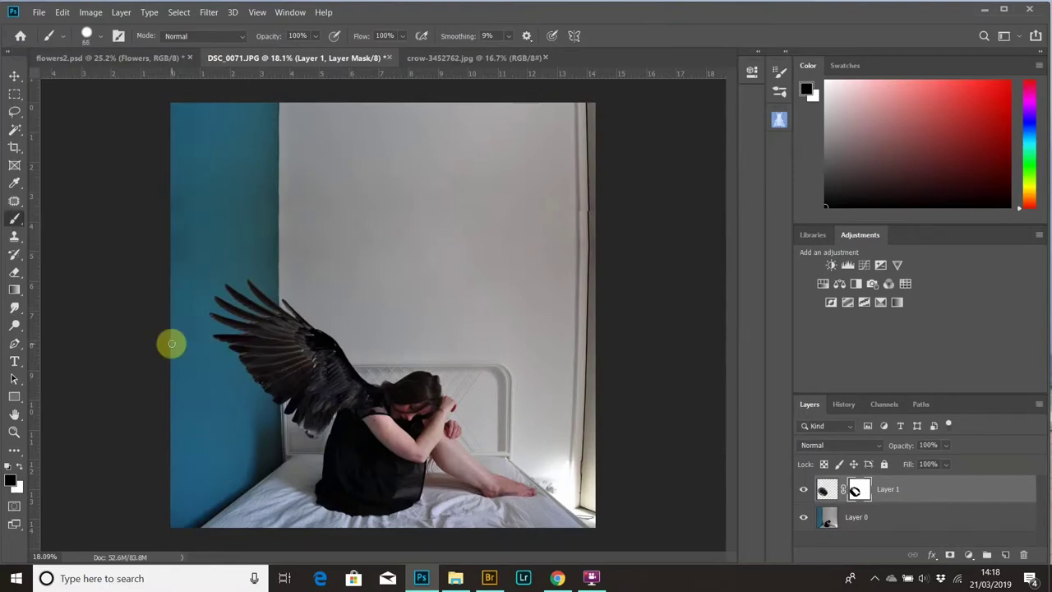
key("bracketright")
key("bracketright")
key("bracketright")
key("bracketright")
key("bracketright")
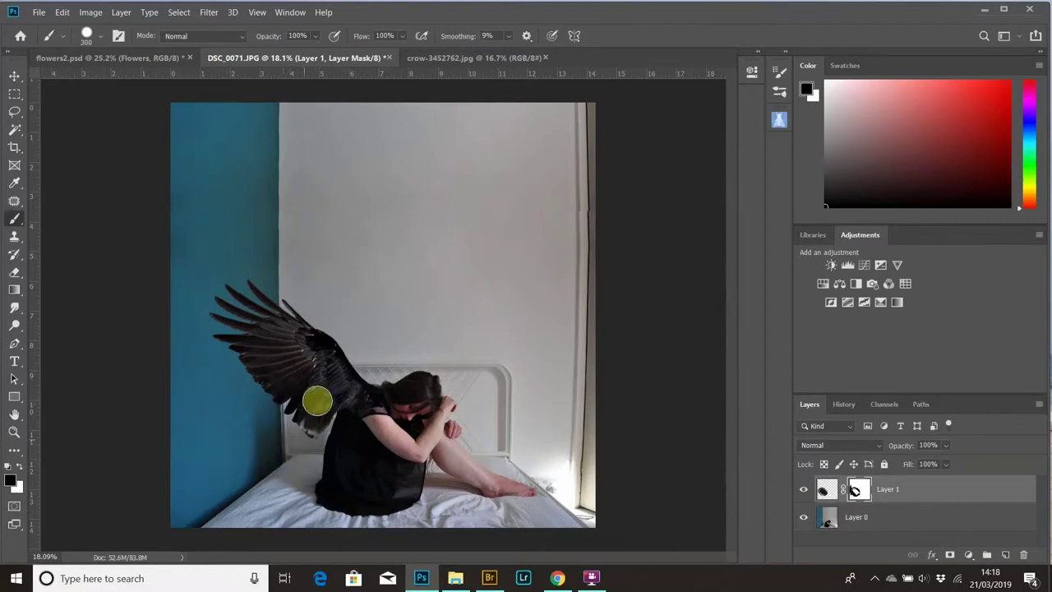
left_click(13, 76)
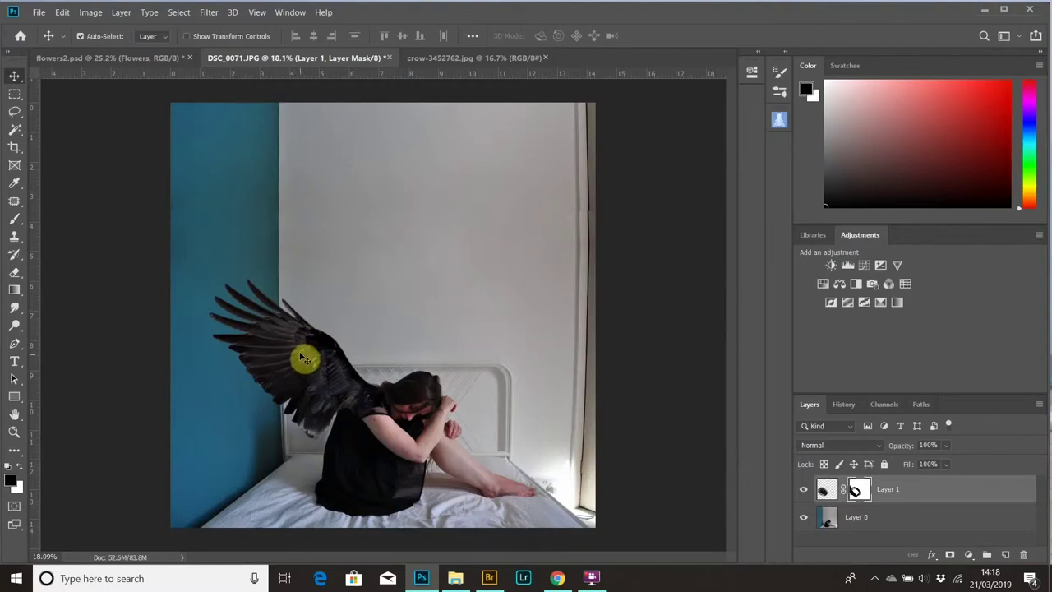
left_click(822, 491)
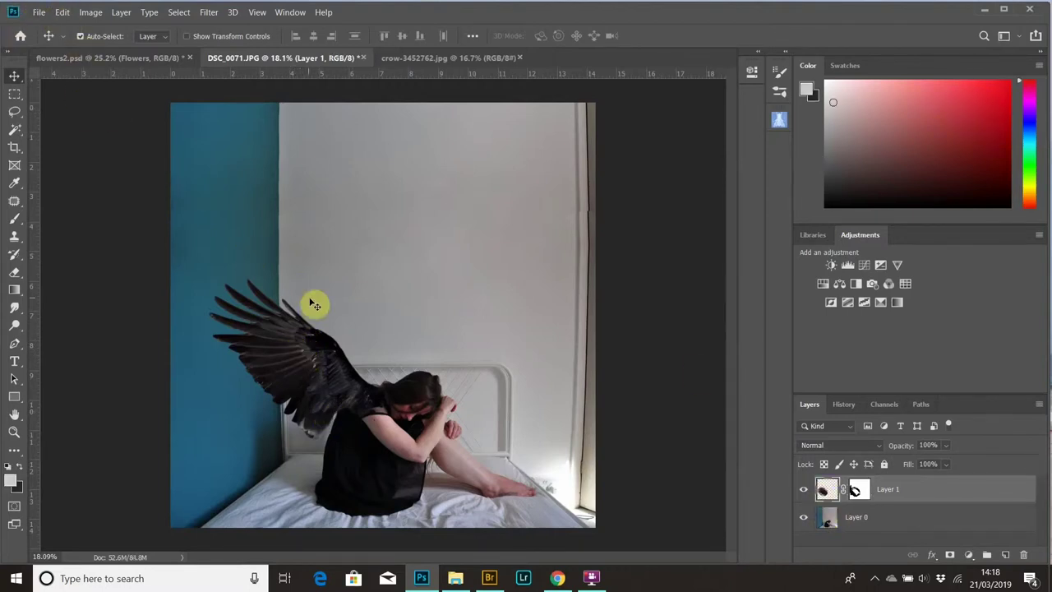
Start a Perspective Warp on the wing and draw a plane around it
left_click(38, 14)
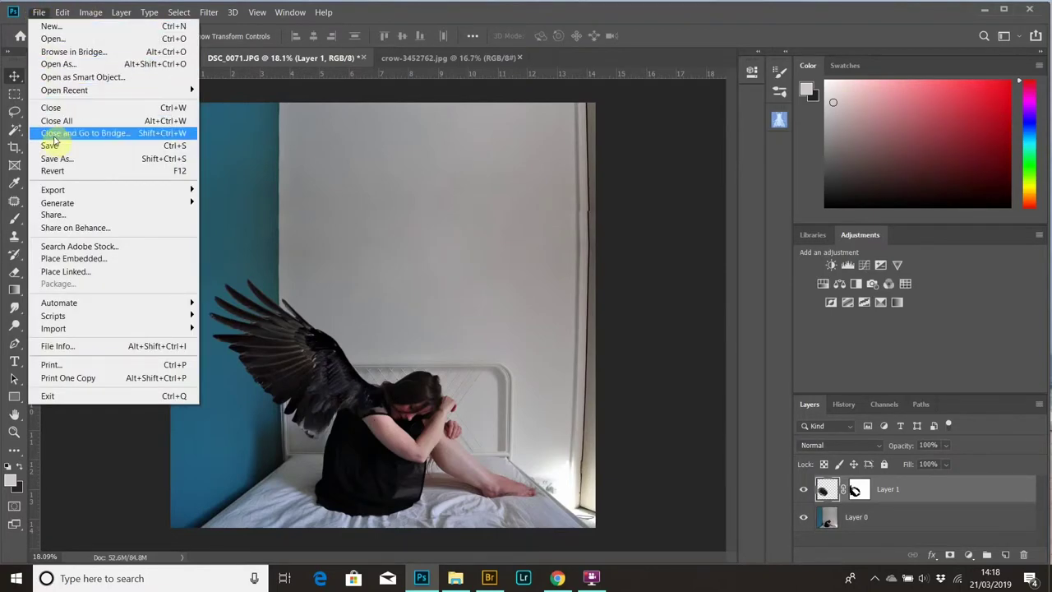
mouse_move(61, 14)
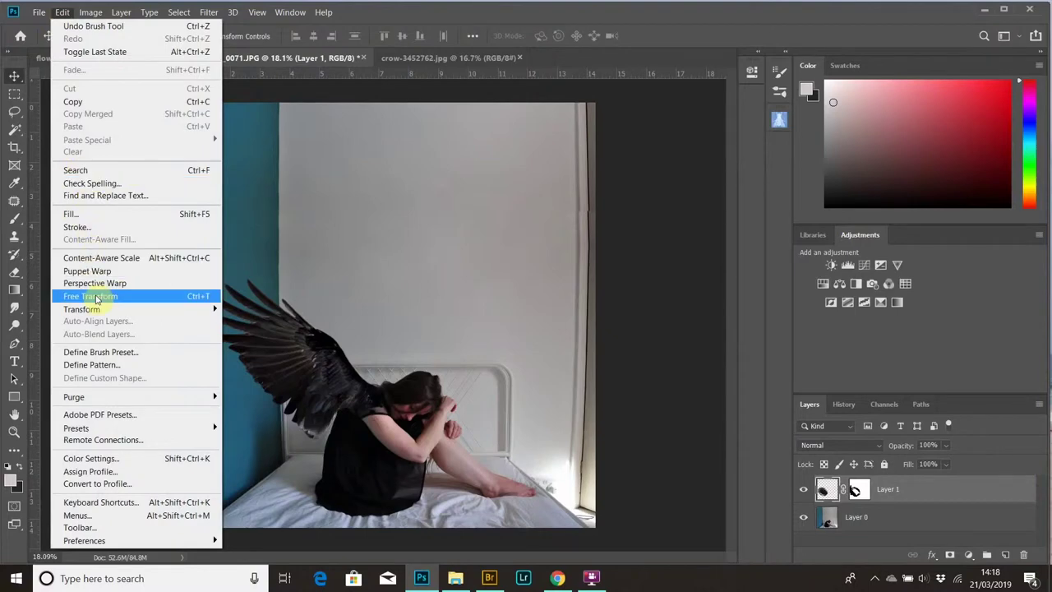
left_click(91, 282)
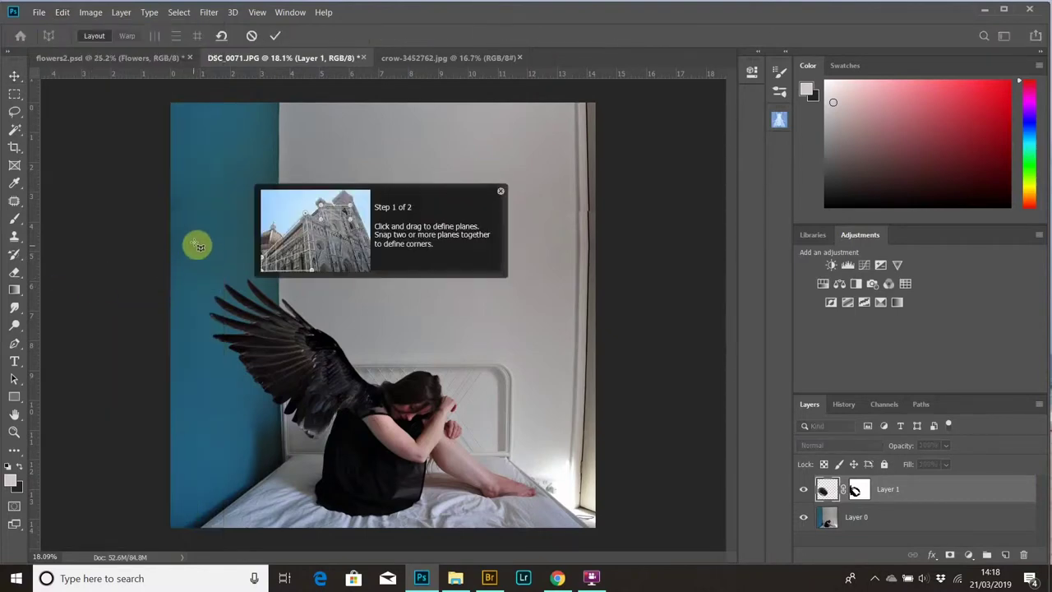
left_click_drag(194, 243, 415, 465)
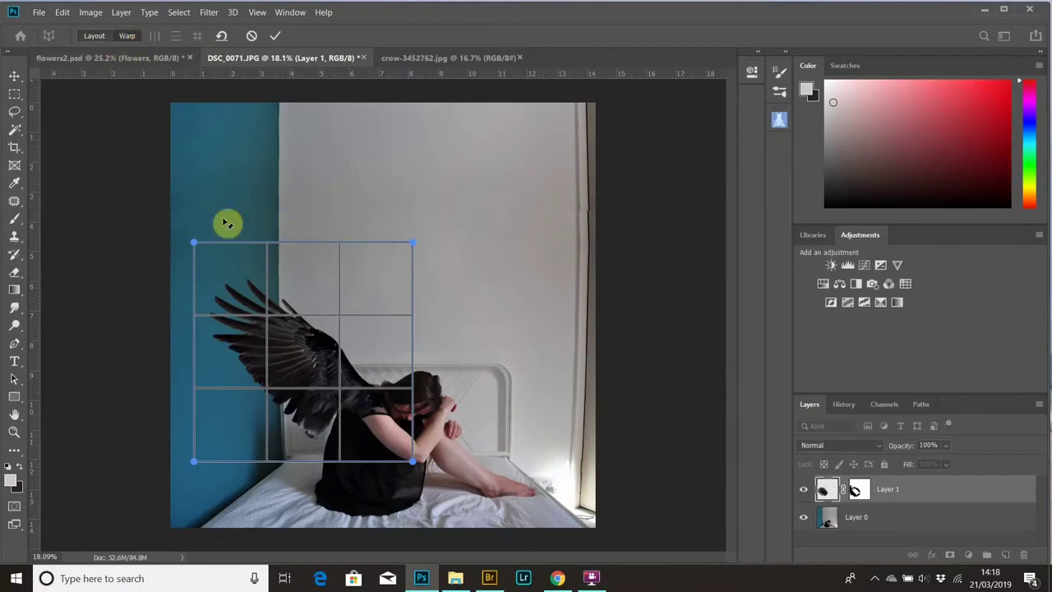
left_click(127, 36)
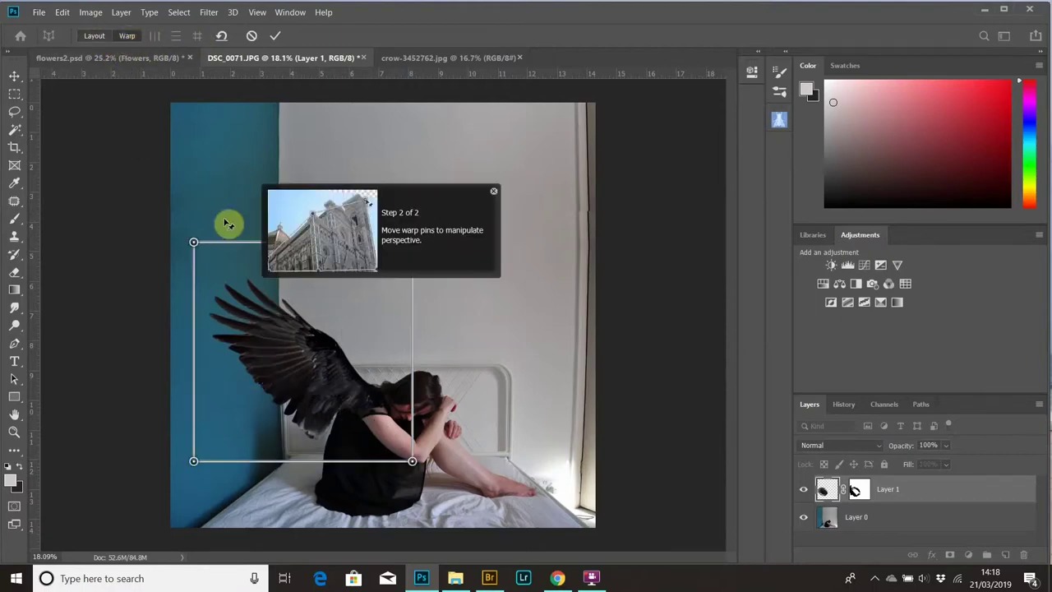
left_click(493, 192)
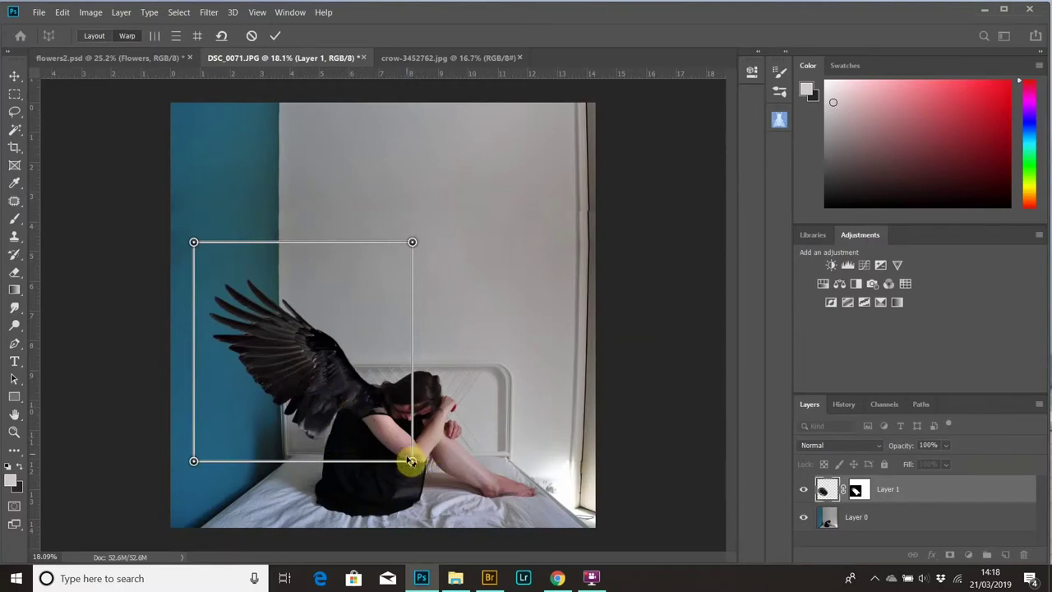
Drag the four plane corners to angle the wing against her back and commit the warp
left_click_drag(194, 462, 196, 453)
left_click_drag(415, 465, 405, 454)
left_click_drag(194, 241, 198, 241)
left_click_drag(412, 243, 404, 240)
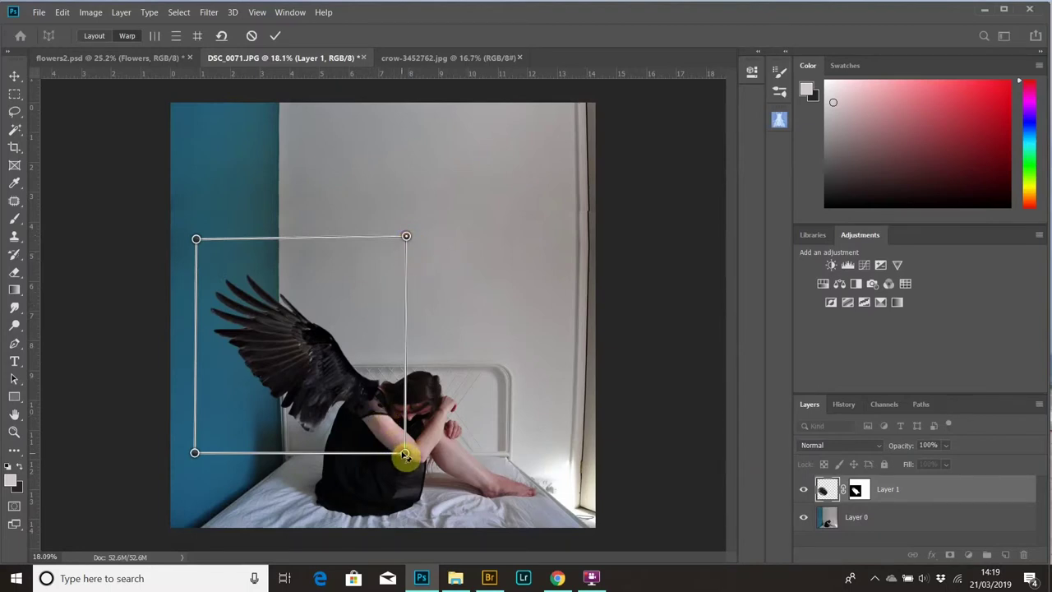
left_click_drag(404, 453, 399, 451)
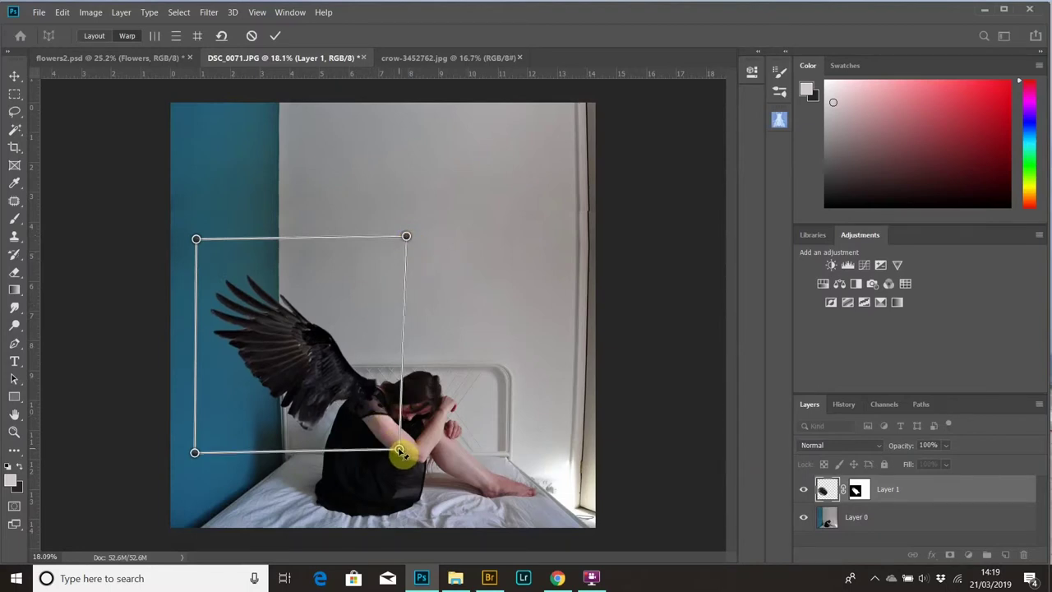
left_click_drag(399, 451, 400, 454)
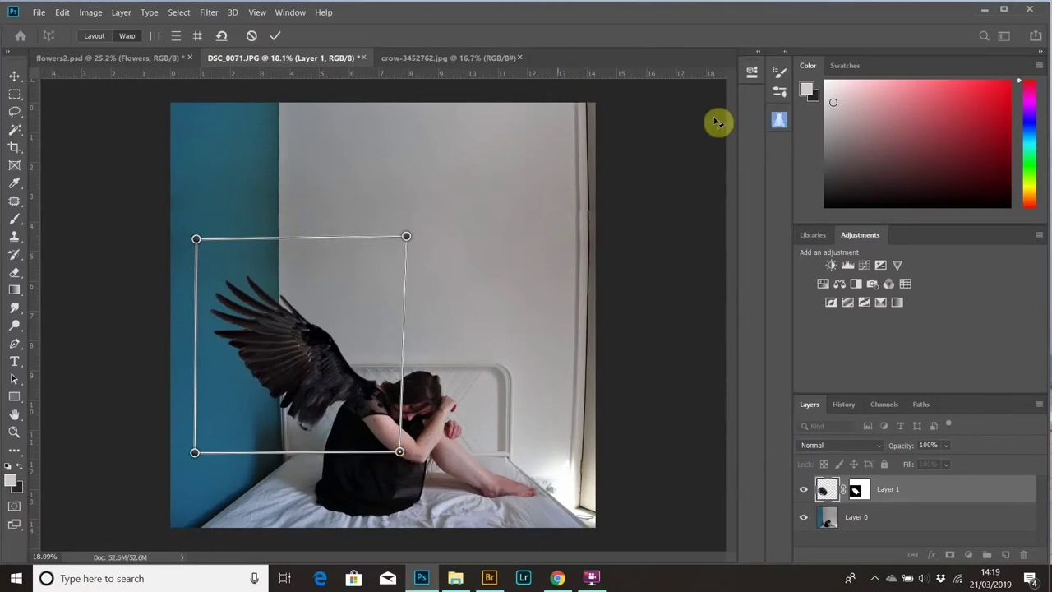
left_click(278, 39)
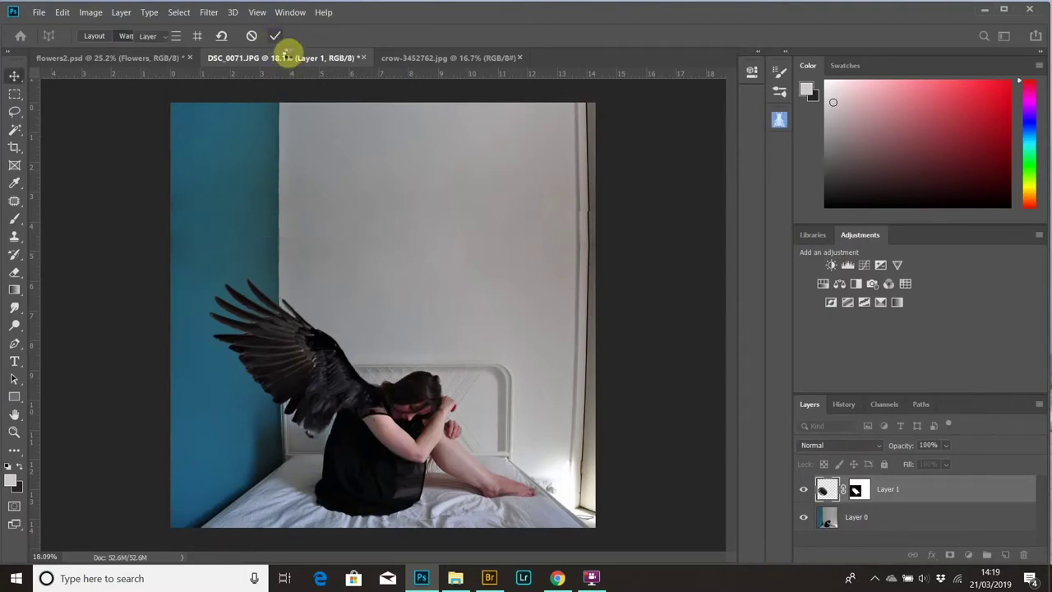
Compare the wing before and after the warp in the History panel
left_click(844, 403)
left_click(855, 523)
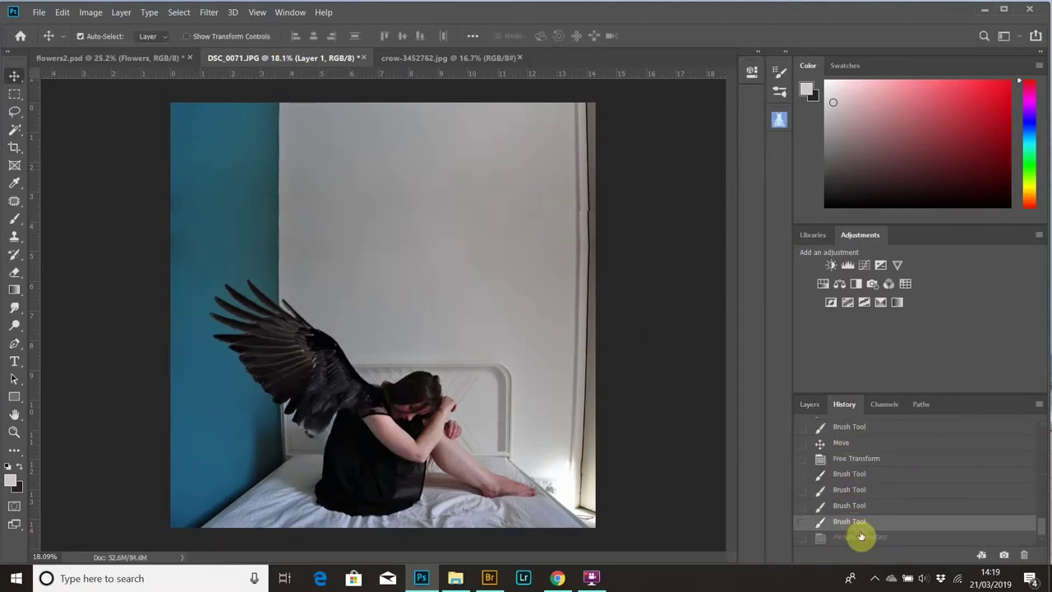
left_click(860, 537)
left_click(810, 404)
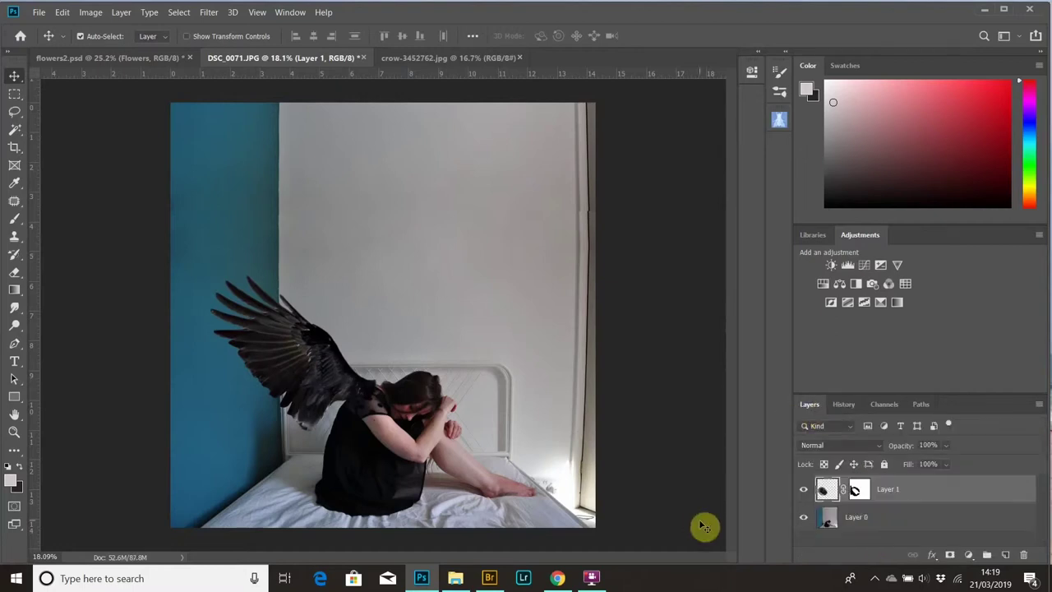
Scale the wing to 107.59%, shift it left, and nudge it up on her back
key("ctrl+t")
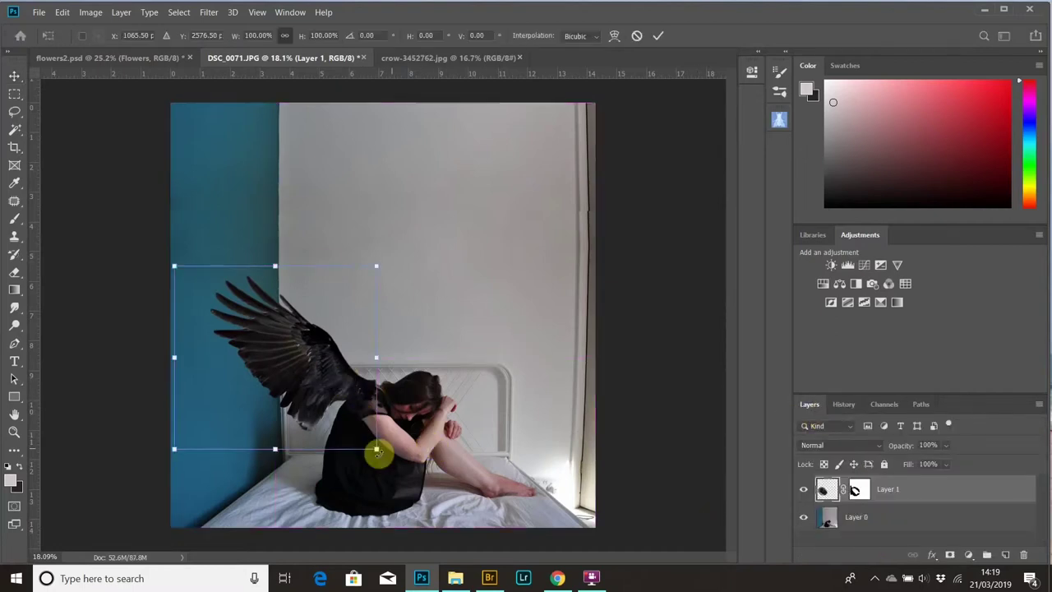
left_click_drag(375, 448, 392, 462)
mouse_move(372, 401)
left_mouse_down()
mouse_move(352, 387)
mouse_move(371, 404)
mouse_move(361, 399)
left_mouse_up()
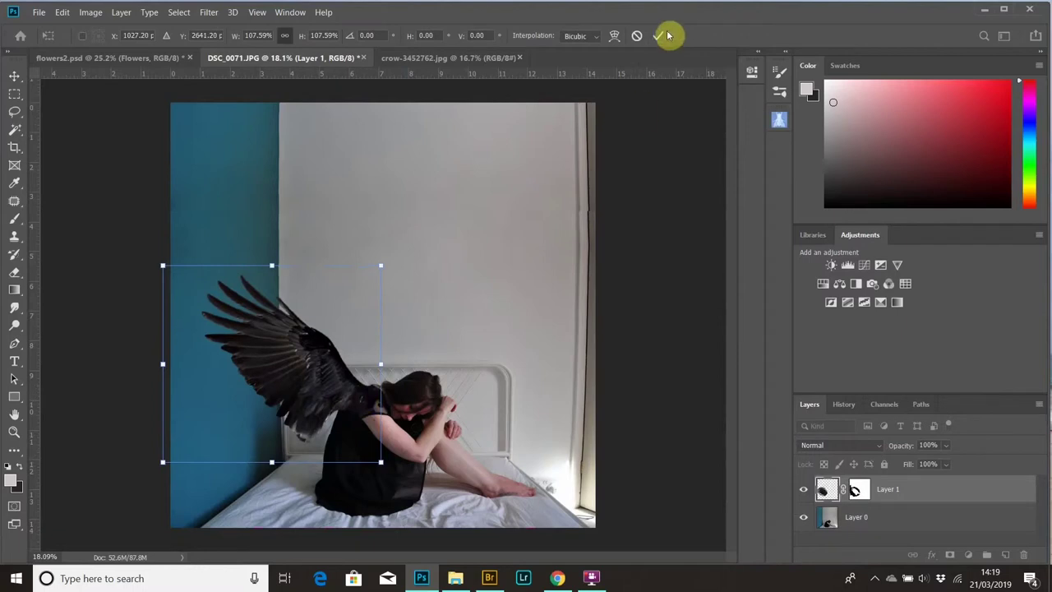
left_click(661, 36)
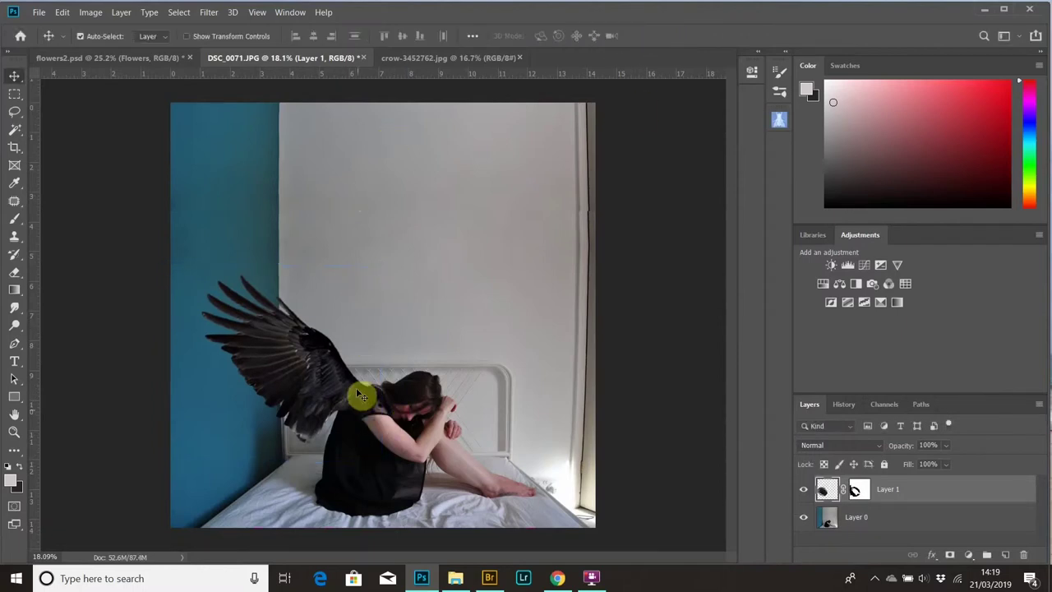
mouse_move(361, 400)
left_mouse_down()
mouse_move(362, 378)
mouse_move(359, 395)
left_mouse_up()
Zoom in, target Layer 1's mask, and set the brush to 125 px
scroll(357, 403, "up", 8)
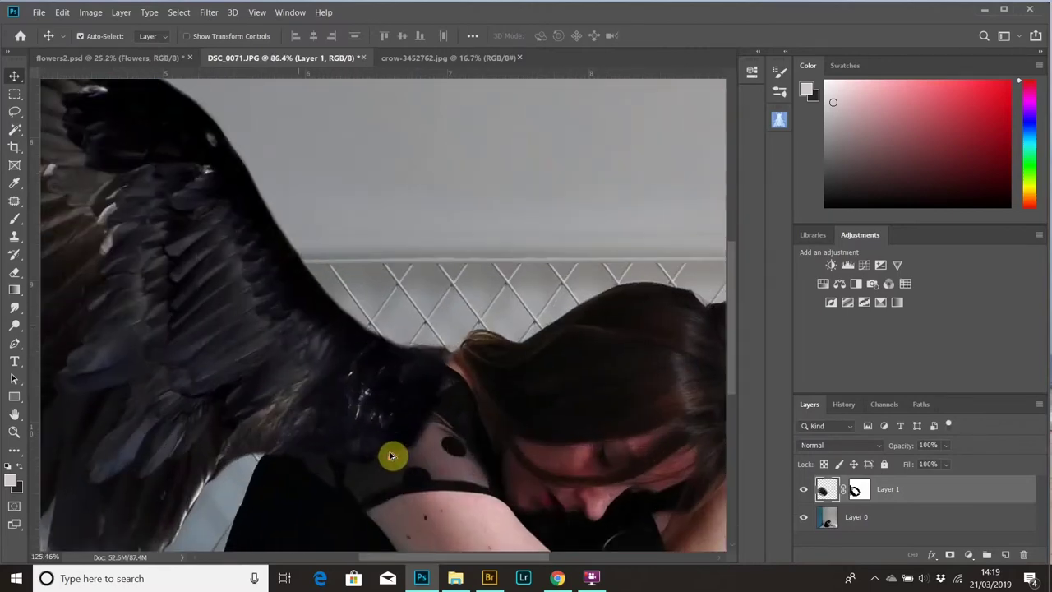
left_click(854, 491)
left_click(15, 219)
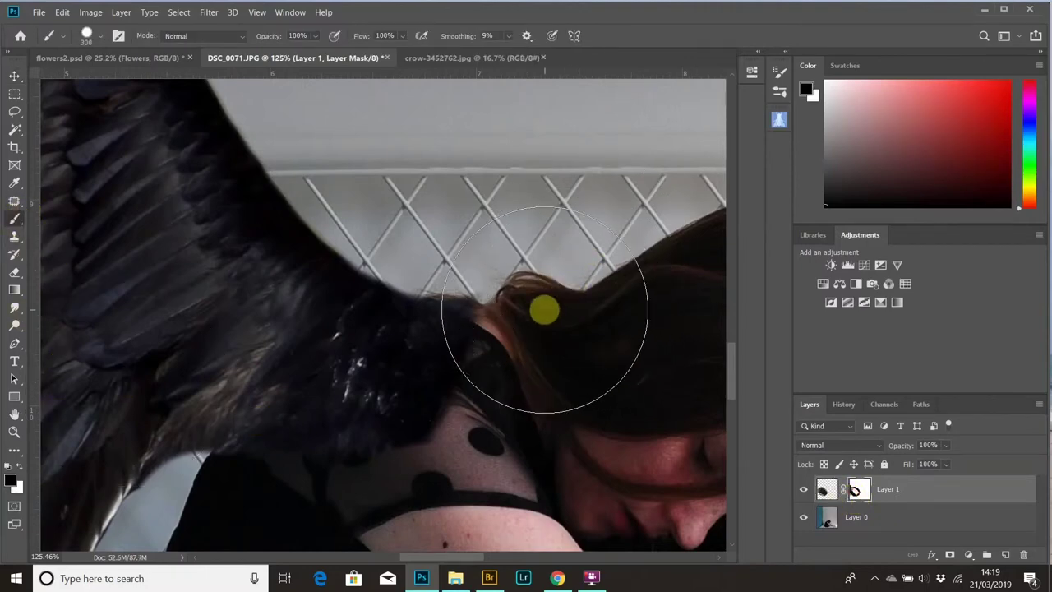
key("bracketleft")
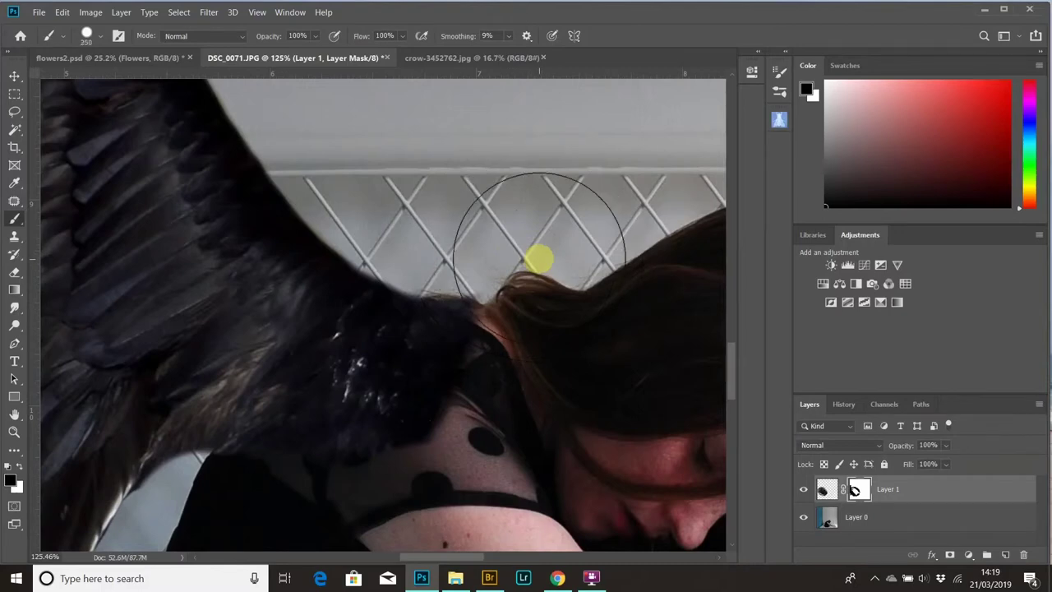
key("bracketleft")
key("bracketleft")
key("bracketleft")
key("bracketleft")
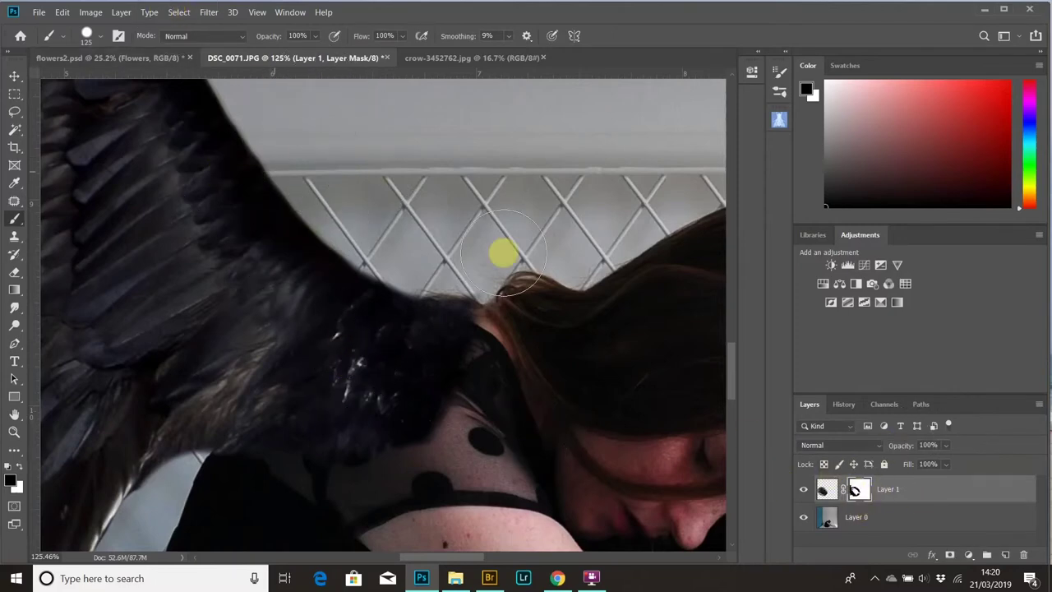
Paint black over the wing at her shoulder and hair so the sheer sleeve shows
mouse_move(436, 449)
left_mouse_down()
mouse_move(380, 484)
mouse_move(500, 423)
mouse_move(375, 469)
left_mouse_up()
left_click_drag(481, 280, 418, 241)
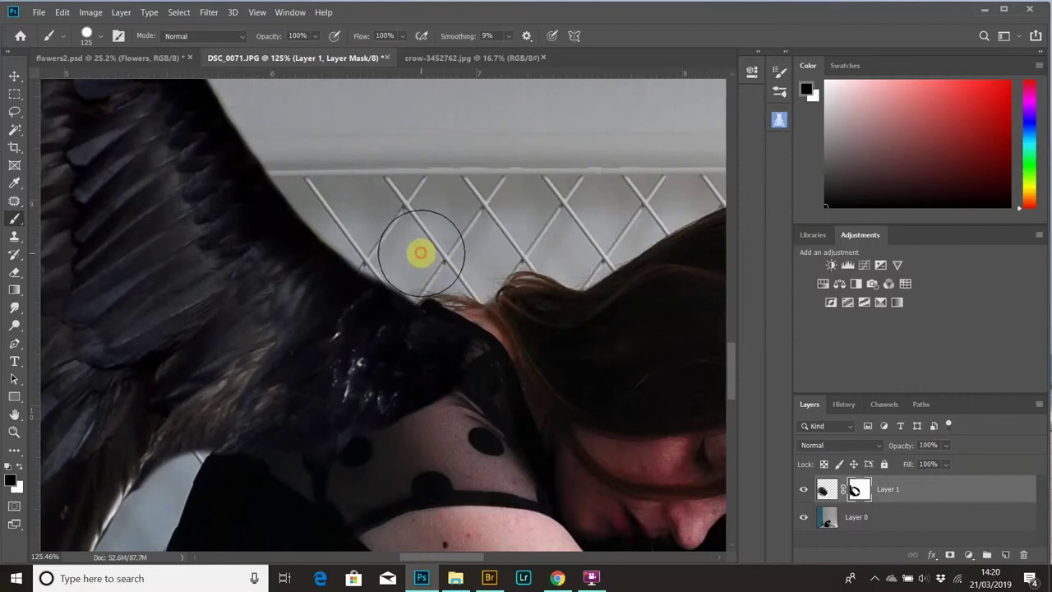
left_click(409, 244)
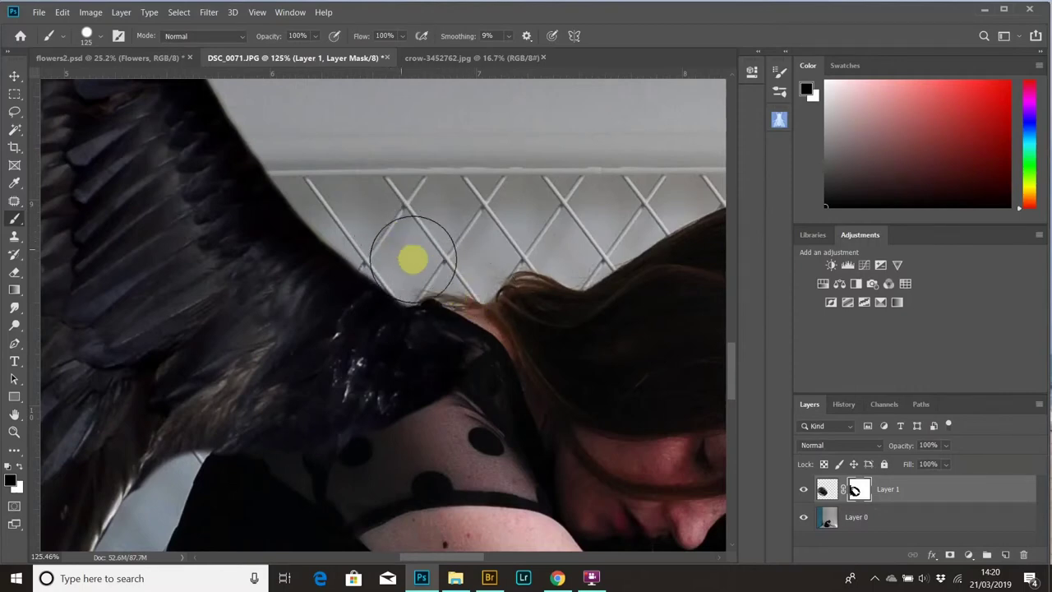
mouse_move(420, 264)
left_mouse_down()
mouse_move(474, 300)
mouse_move(491, 347)
mouse_move(455, 422)
left_mouse_up()
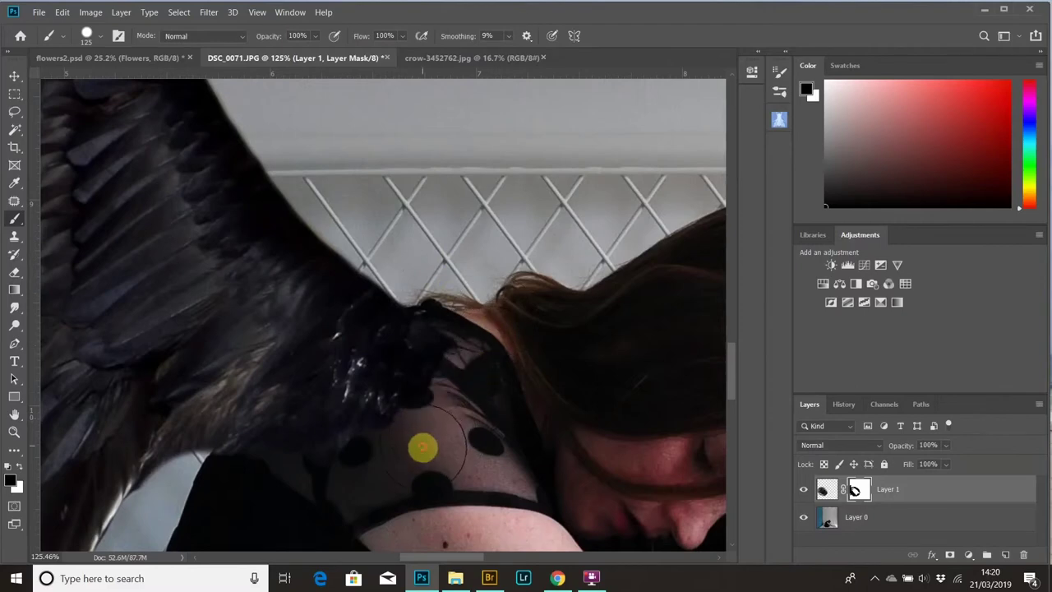
Lower the soft black brush's opacity to 27%
left_click(315, 37)
left_click(283, 52)
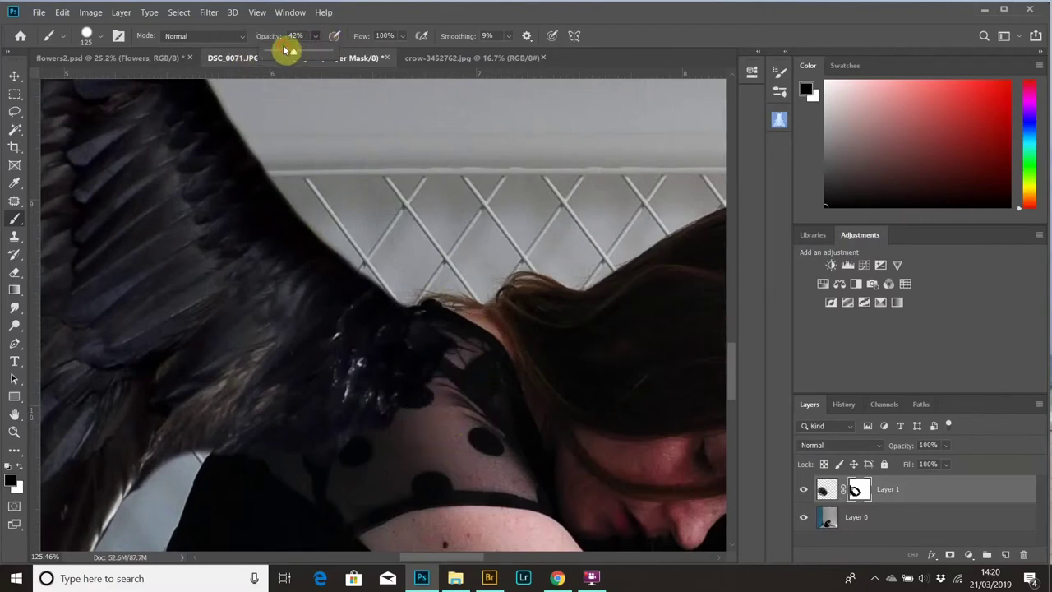
left_click_drag(289, 52, 284, 52)
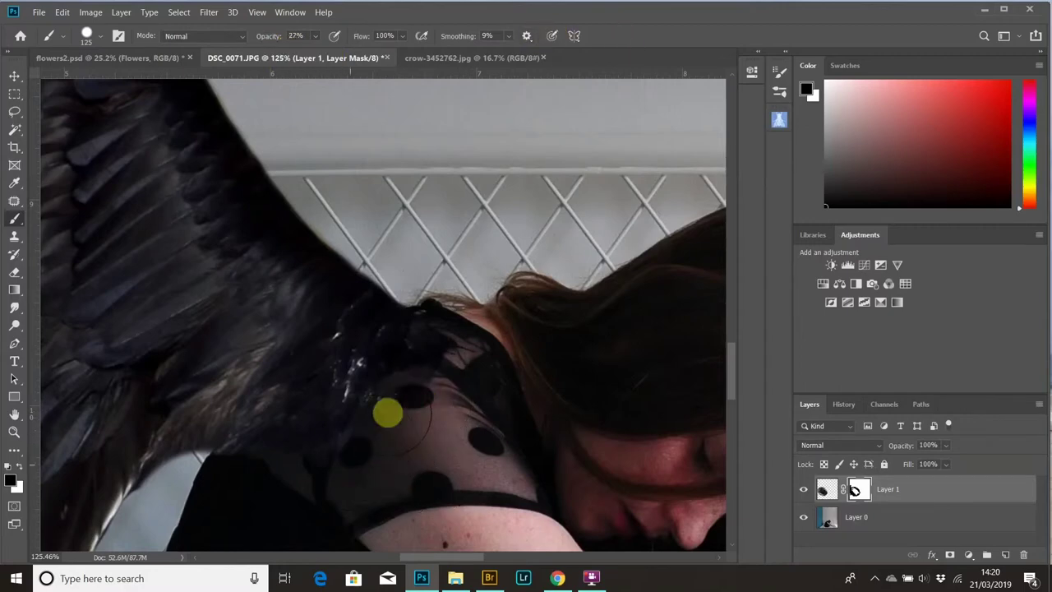
Paint Layer 1's mask along the wing's lower edge so the sheer polka-dot sleeve shows through
mouse_move(427, 400)
left_mouse_down()
mouse_move(372, 414)
mouse_move(422, 419)
mouse_move(373, 440)
mouse_move(430, 413)
mouse_move(390, 440)
mouse_move(414, 411)
mouse_move(399, 417)
mouse_move(368, 459)
mouse_move(387, 412)
mouse_move(424, 393)
mouse_move(441, 414)
mouse_move(452, 408)
mouse_move(386, 435)
mouse_move(353, 465)
mouse_move(397, 420)
mouse_move(377, 427)
mouse_move(361, 473)
mouse_move(379, 420)
mouse_move(449, 396)
mouse_move(478, 371)
mouse_move(445, 283)
mouse_move(425, 277)
mouse_move(443, 293)
mouse_move(436, 269)
mouse_move(420, 259)
mouse_move(426, 279)
mouse_move(409, 257)
mouse_move(457, 294)
mouse_move(449, 324)
left_mouse_up()
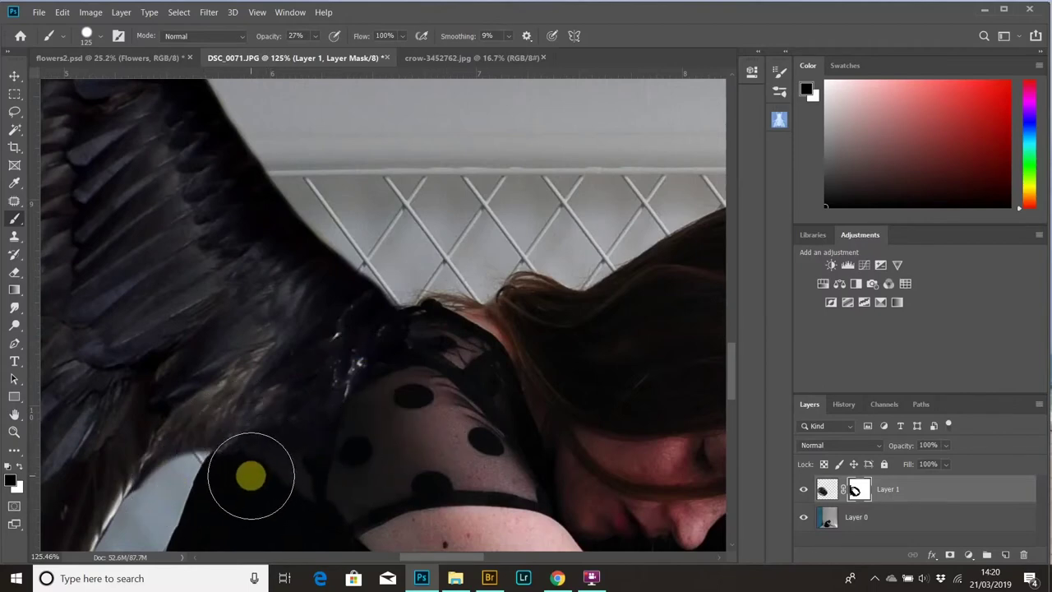
left_click(331, 467)
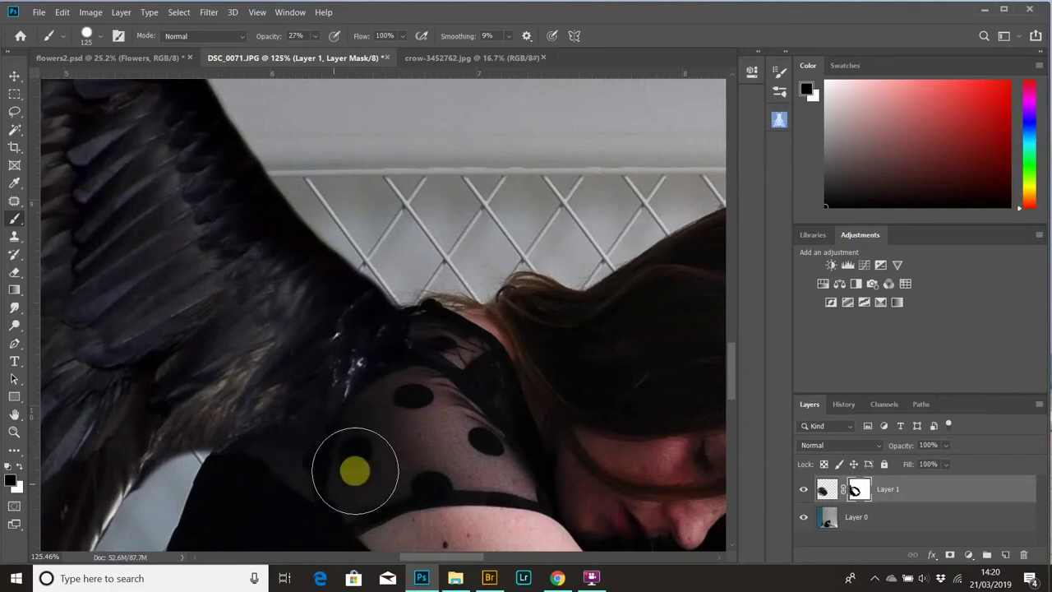
left_click(356, 435)
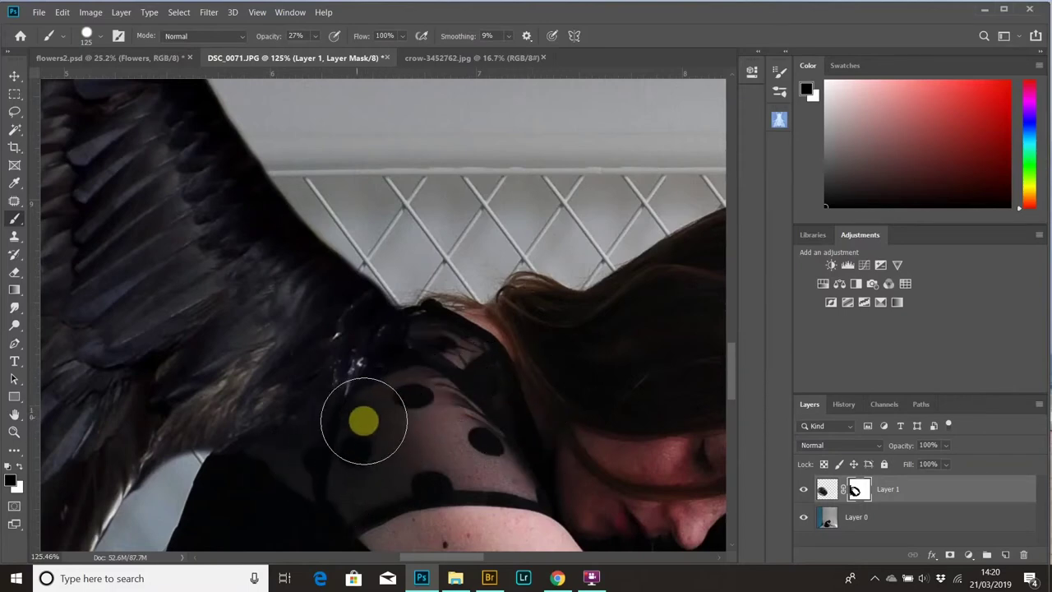
Paint the mask at 14% opacity around the wing/shoulder join to reveal dark feathers
scroll(376, 427, "down", 5)
scroll(395, 456, "down", 2)
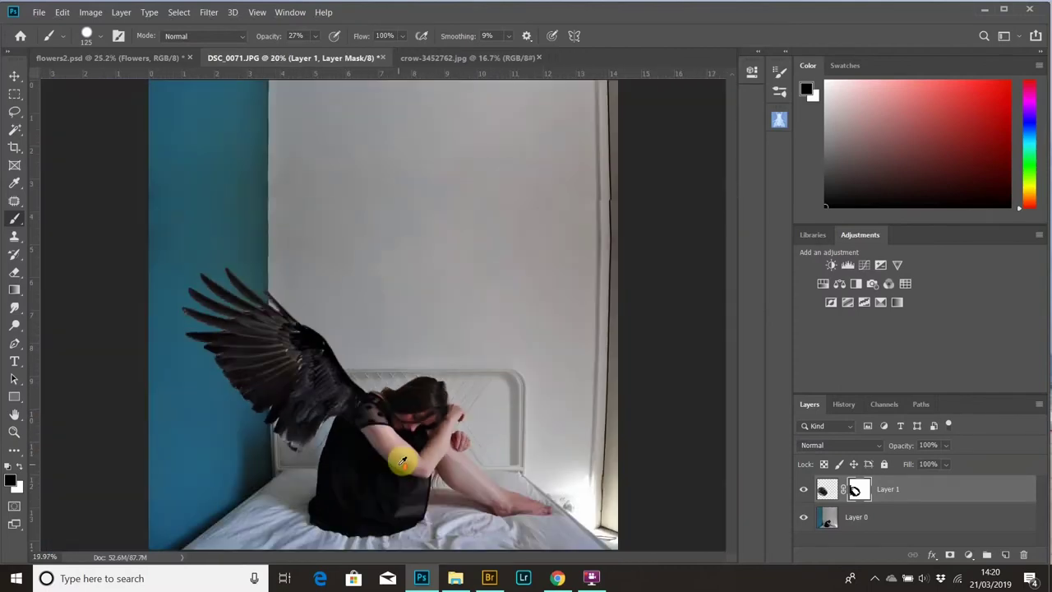
scroll(390, 448, "up", 5)
scroll(326, 348, "up", 3)
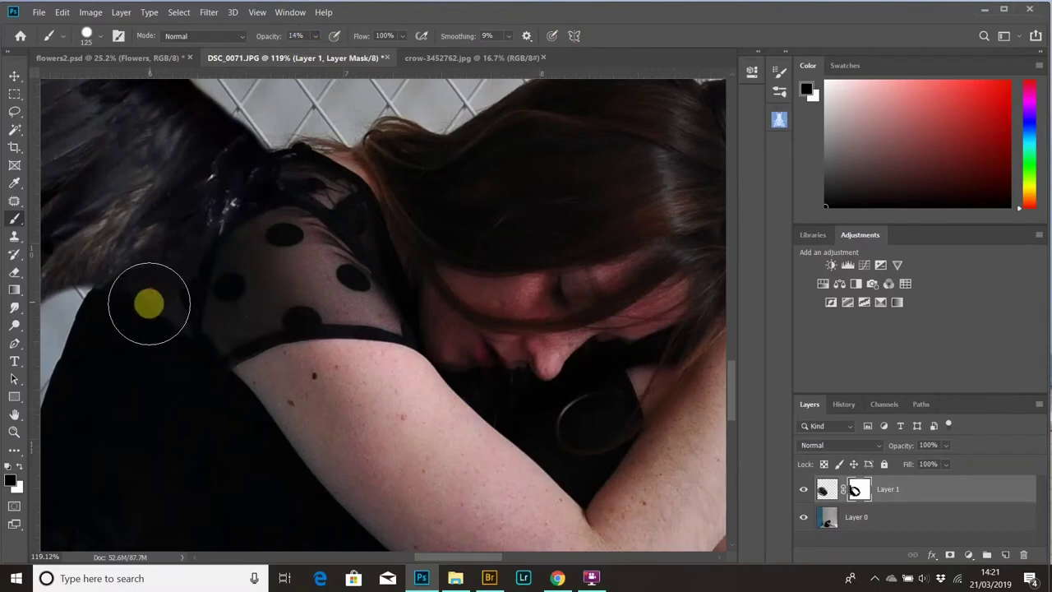
mouse_move(138, 298)
left_mouse_down()
mouse_move(185, 276)
mouse_move(205, 288)
mouse_move(294, 242)
mouse_move(219, 262)
mouse_move(125, 315)
mouse_move(151, 317)
mouse_move(319, 253)
mouse_move(310, 163)
mouse_move(346, 219)
mouse_move(357, 271)
left_mouse_up()
scroll(357, 270, "down", 10)
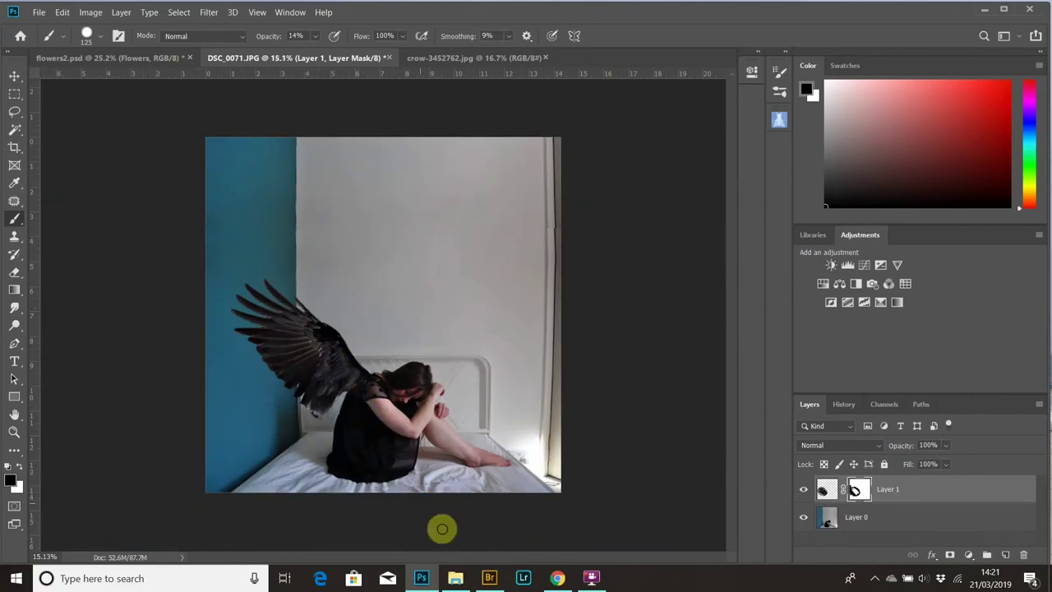
scroll(364, 387, "up", 7)
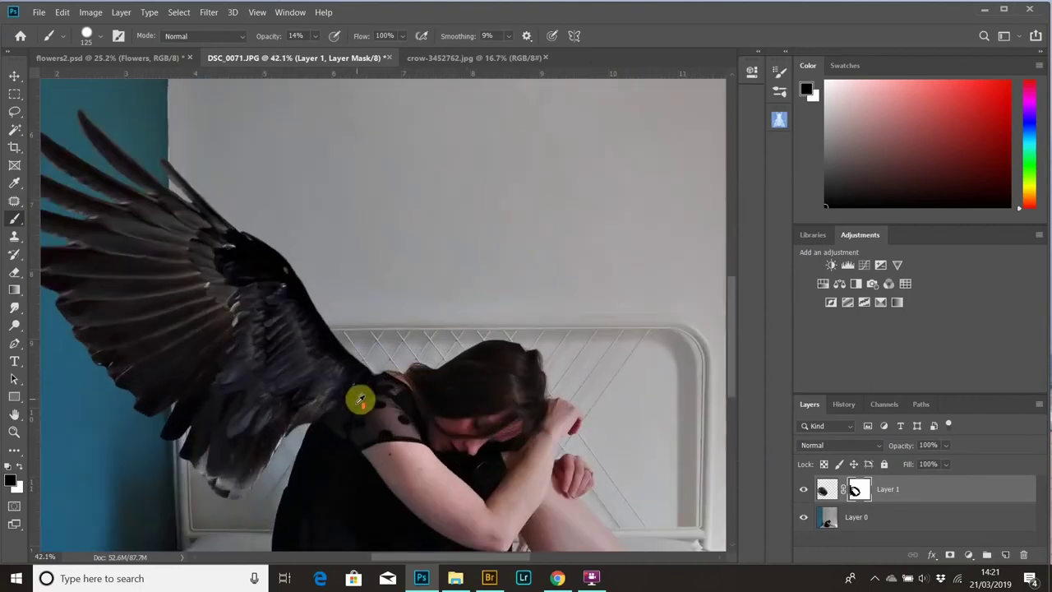
mouse_move(324, 437)
left_mouse_down()
mouse_move(304, 441)
mouse_move(301, 465)
mouse_move(336, 434)
mouse_move(343, 441)
left_mouse_up()
Nudge the wing on Layer 1 slightly with the Move tool, about 0.13 in by 0.09 in
scroll(346, 443, "down", 7)
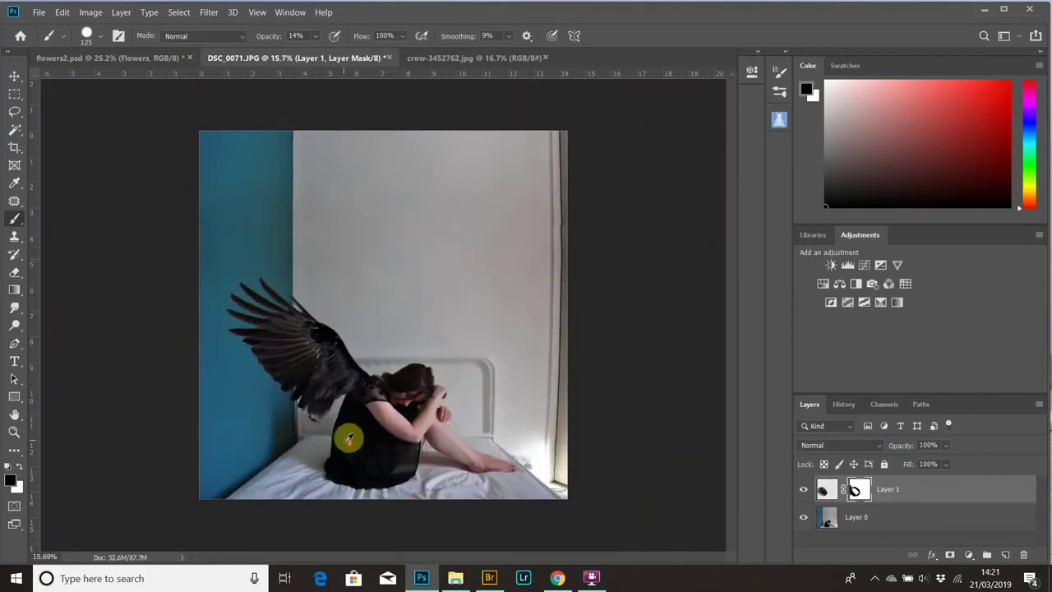
left_click(14, 75)
left_click_drag(281, 353, 279, 355)
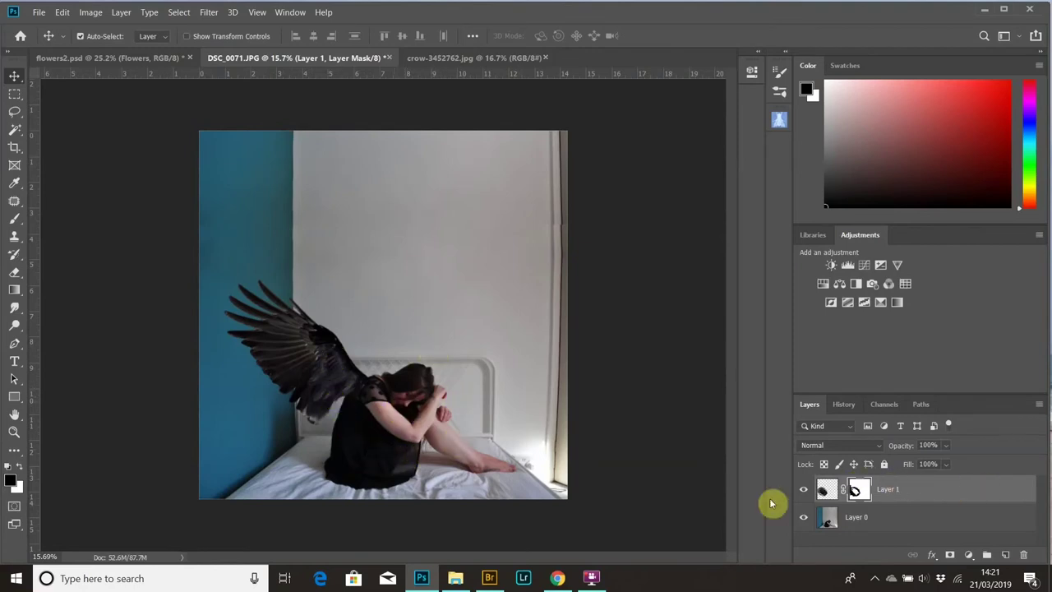
Add a Color Balance adjustment clipped to Layer 1 with midtones Red +4, Green +4, Blue +11
left_click(825, 489)
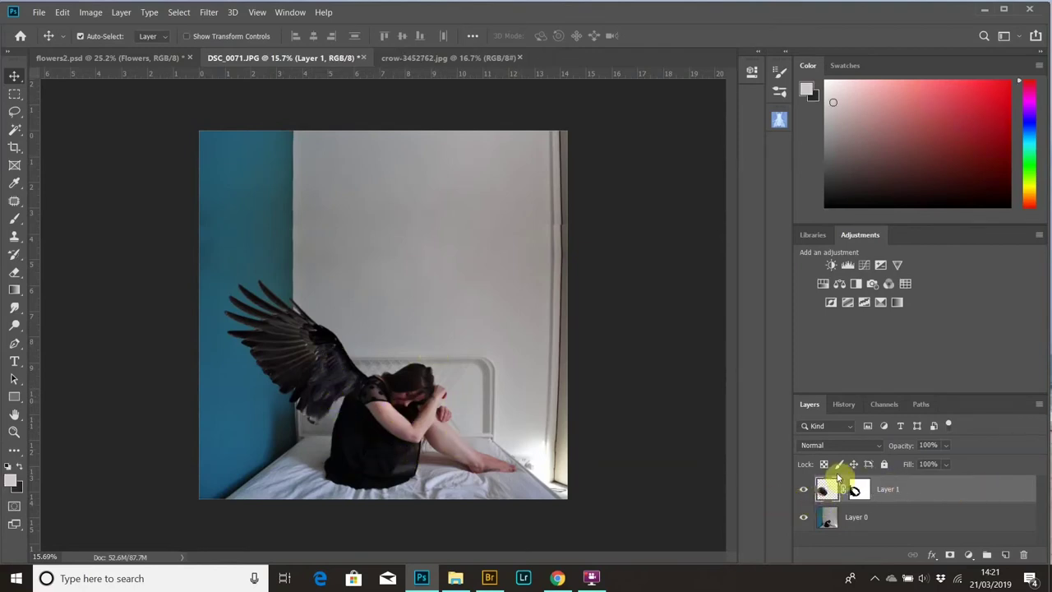
left_click(838, 284)
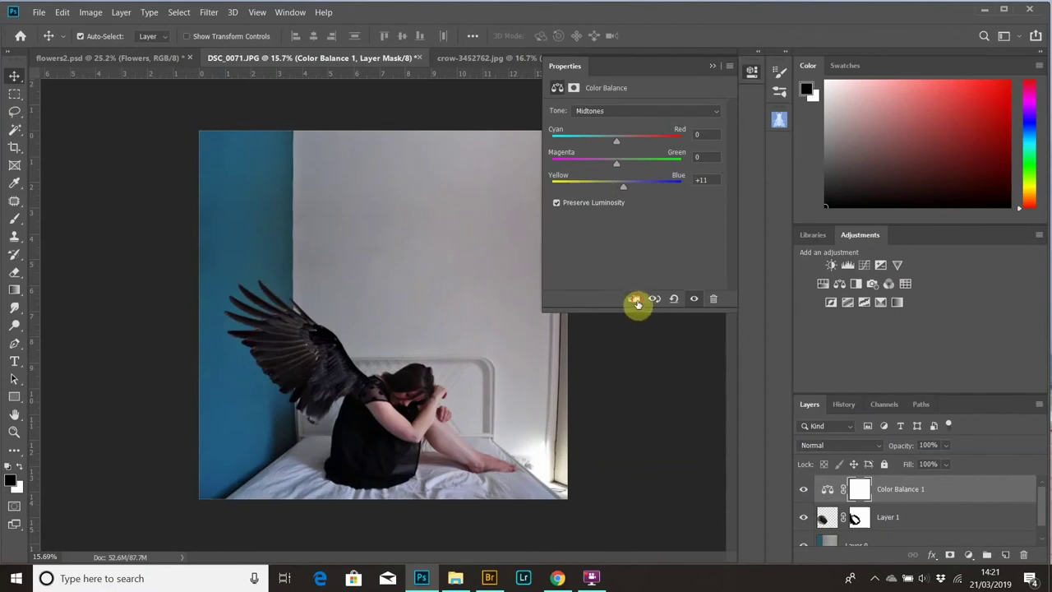
left_click(631, 301)
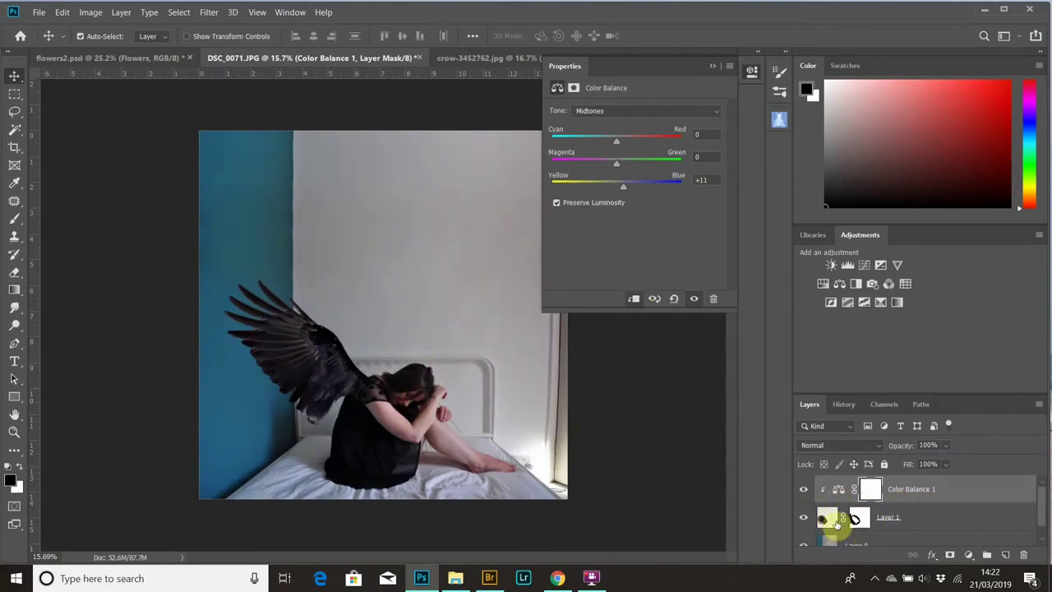
left_click(697, 300)
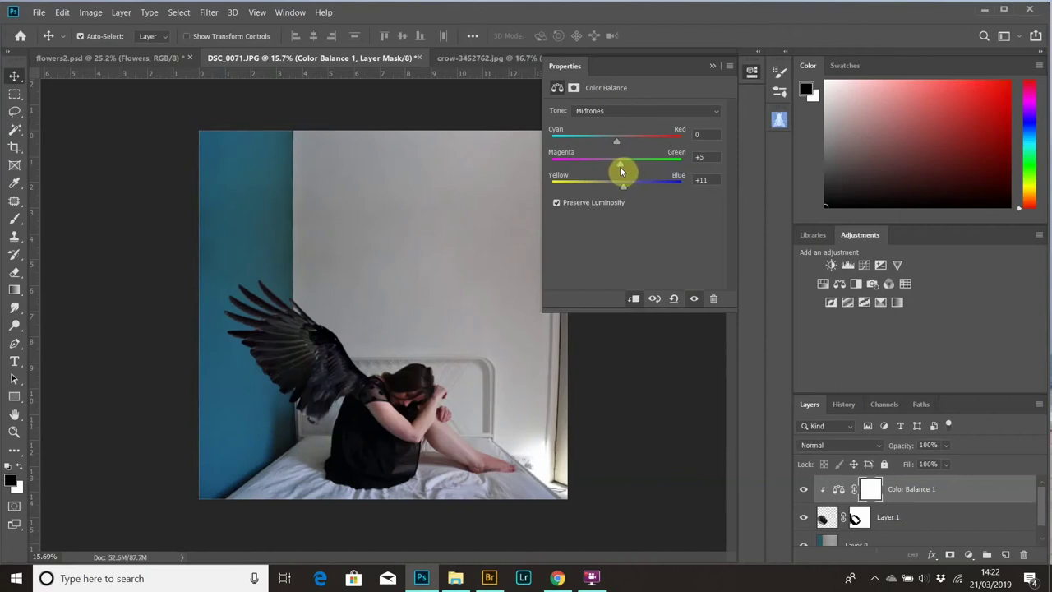
left_click_drag(620, 171, 618, 146)
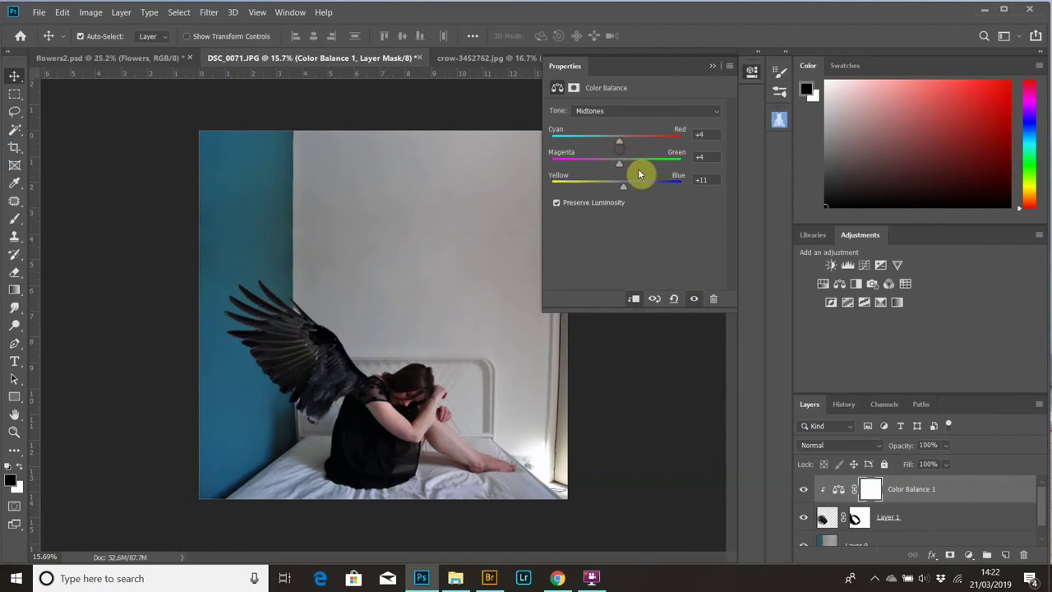
left_click(695, 301)
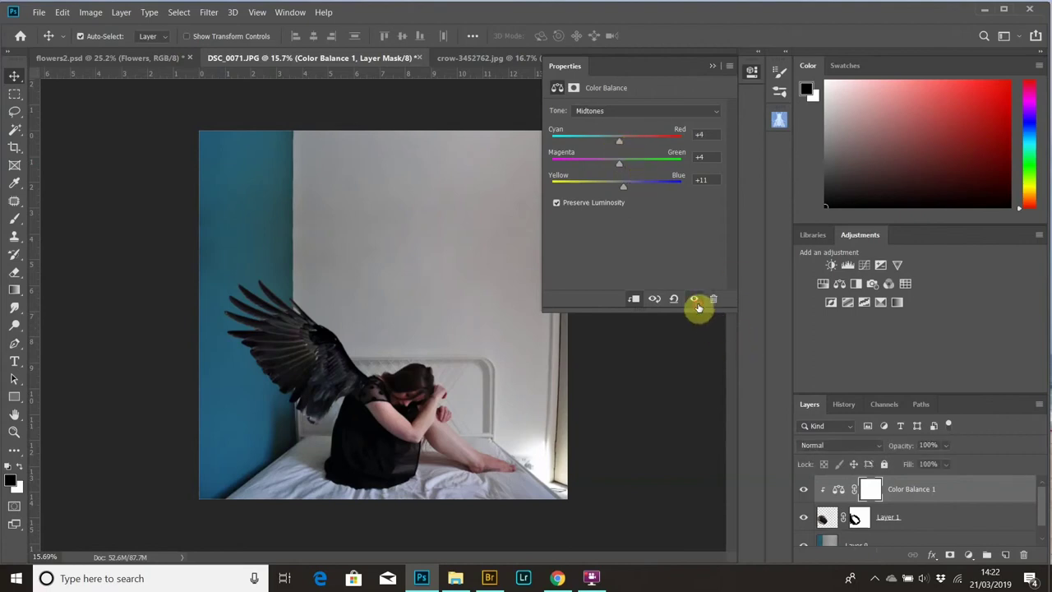
Add a Levels adjustment clipped to the wing layer above Color Balance 1
left_click(714, 70)
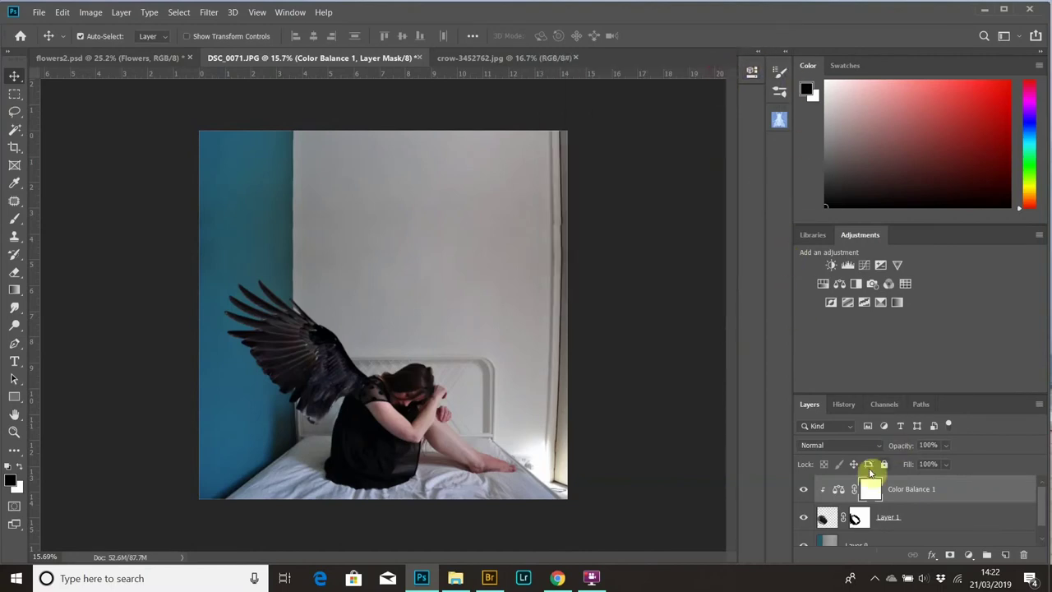
left_click(847, 271)
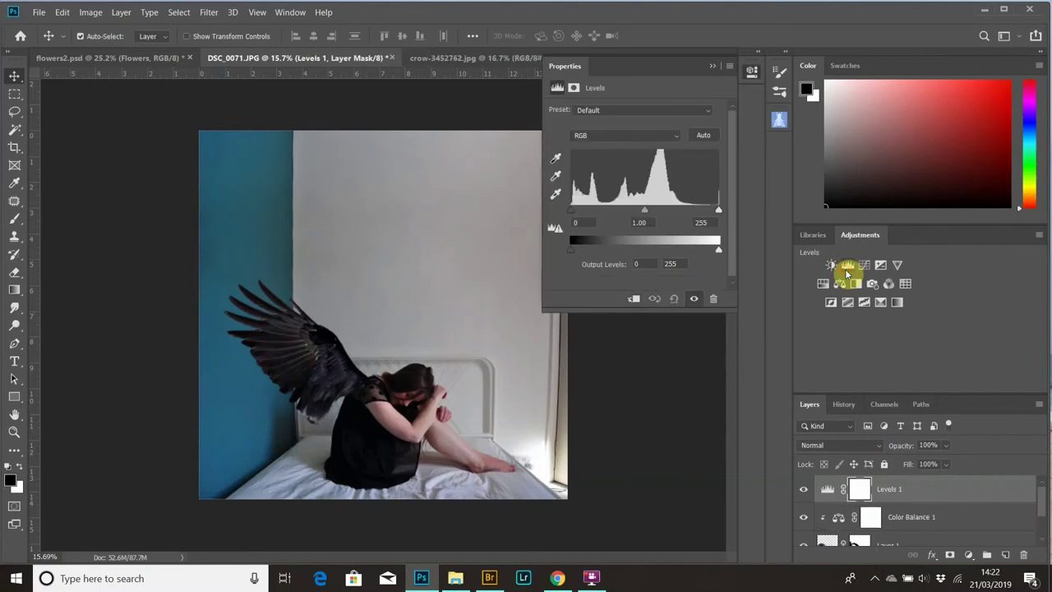
left_click(633, 298)
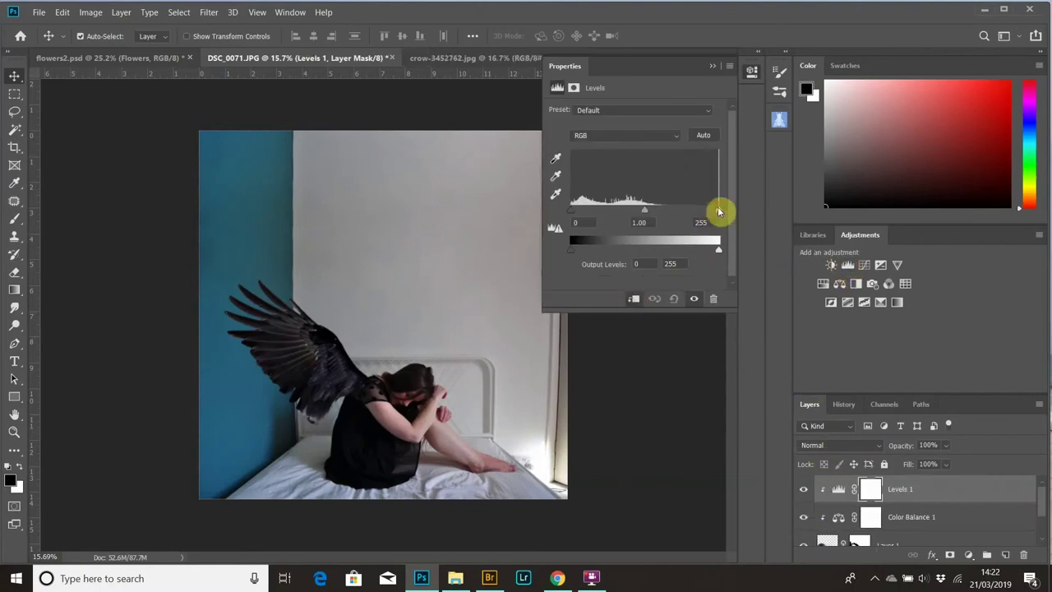
Set Levels input to 18 / 1.10 / 244 and output to 0–247
left_click_drag(708, 212, 719, 211)
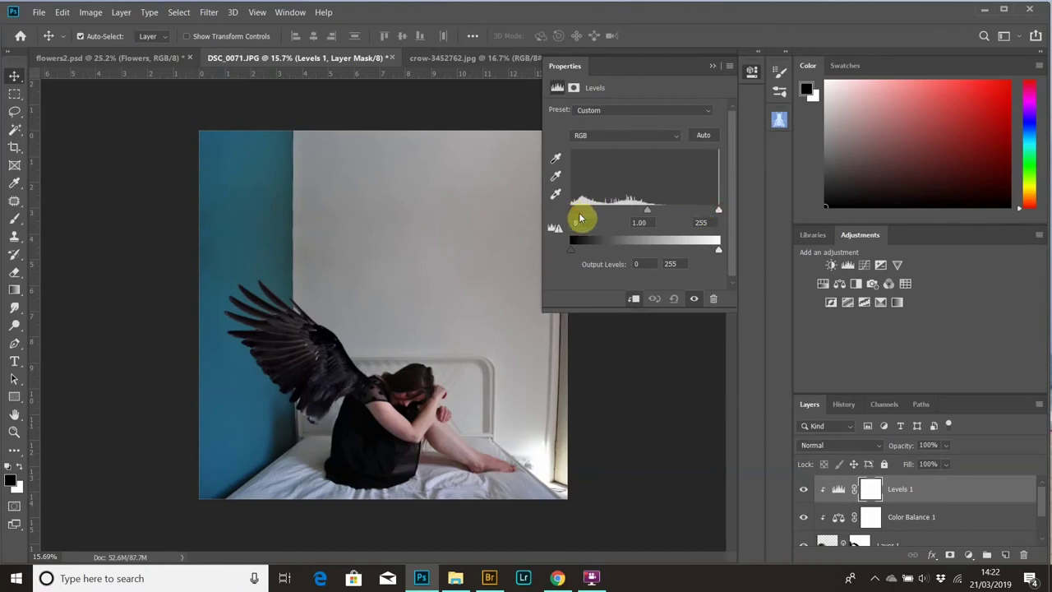
left_click_drag(569, 215, 583, 218)
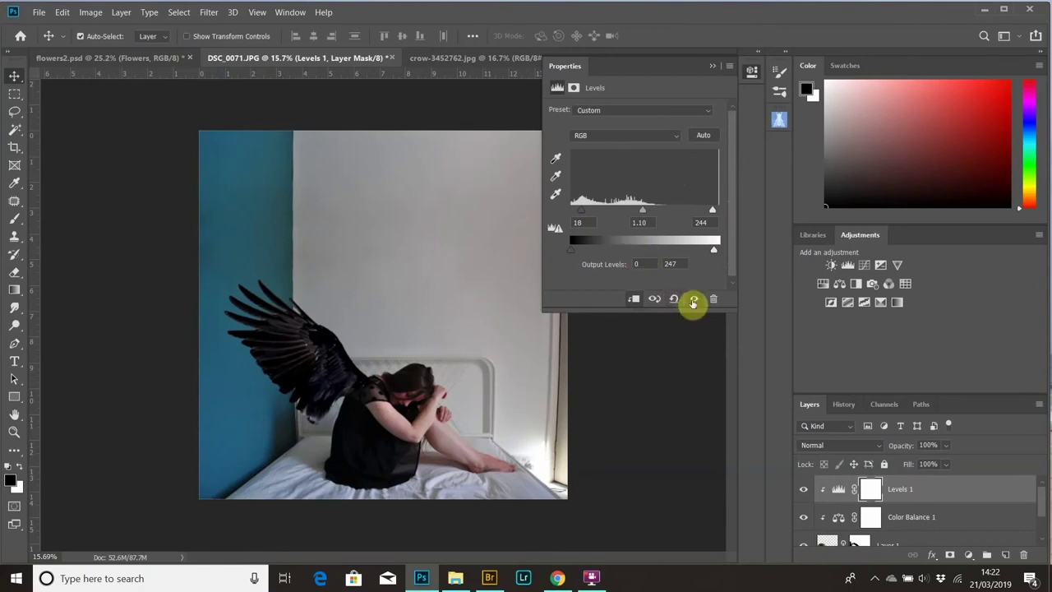
left_click(693, 299)
left_click(693, 299)
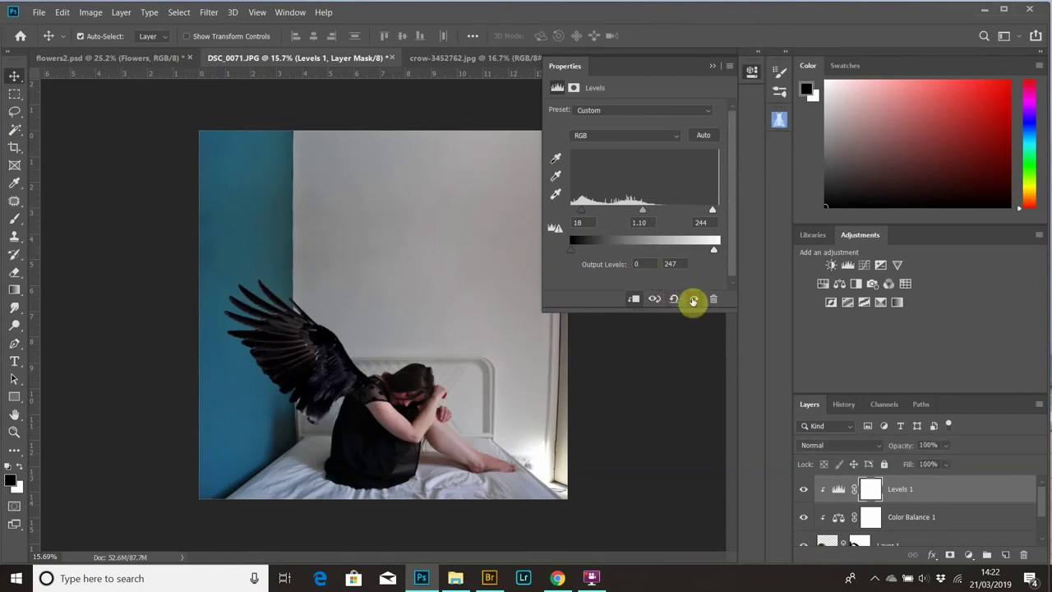
left_click(716, 70)
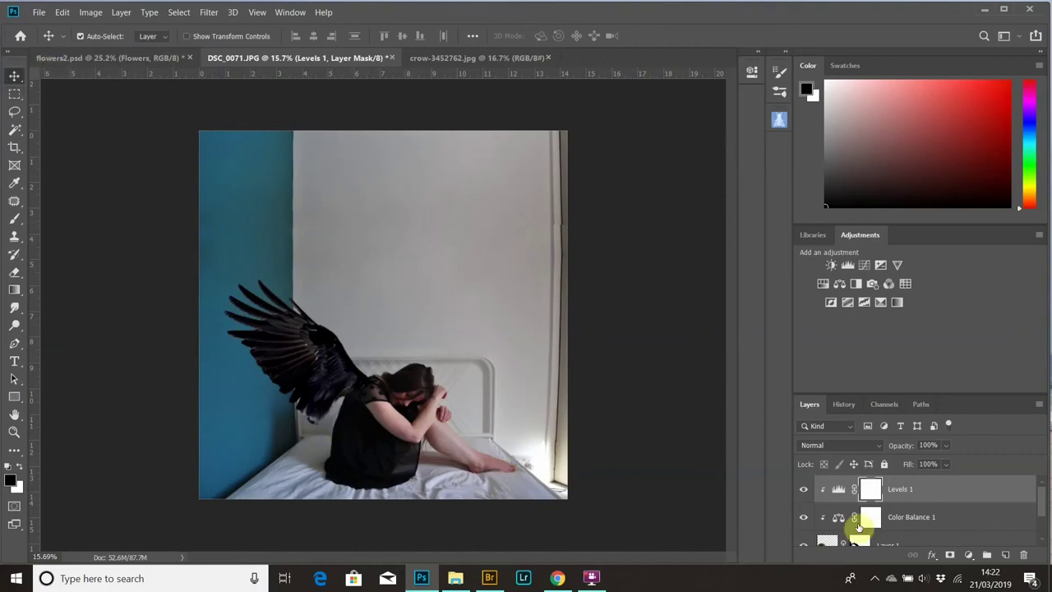
Shift the wing layer slightly to the right
key("Delete")
left_click(370, 376)
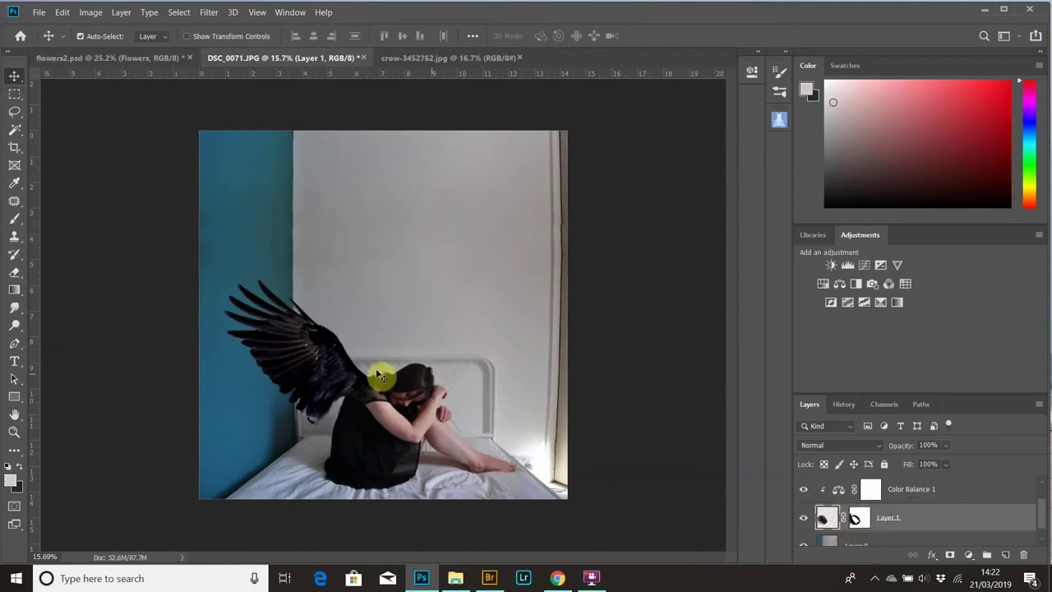
left_click_drag(349, 367, 355, 369)
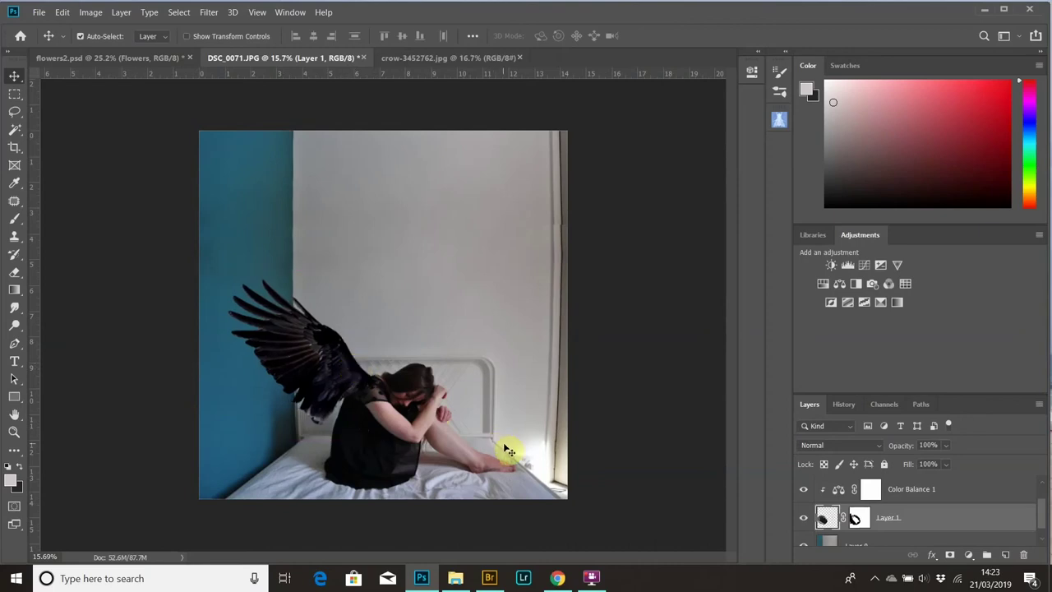
Crop the photo to a 1:1 square about 12.1 in per side, framing the woman and wing
left_click(14, 147)
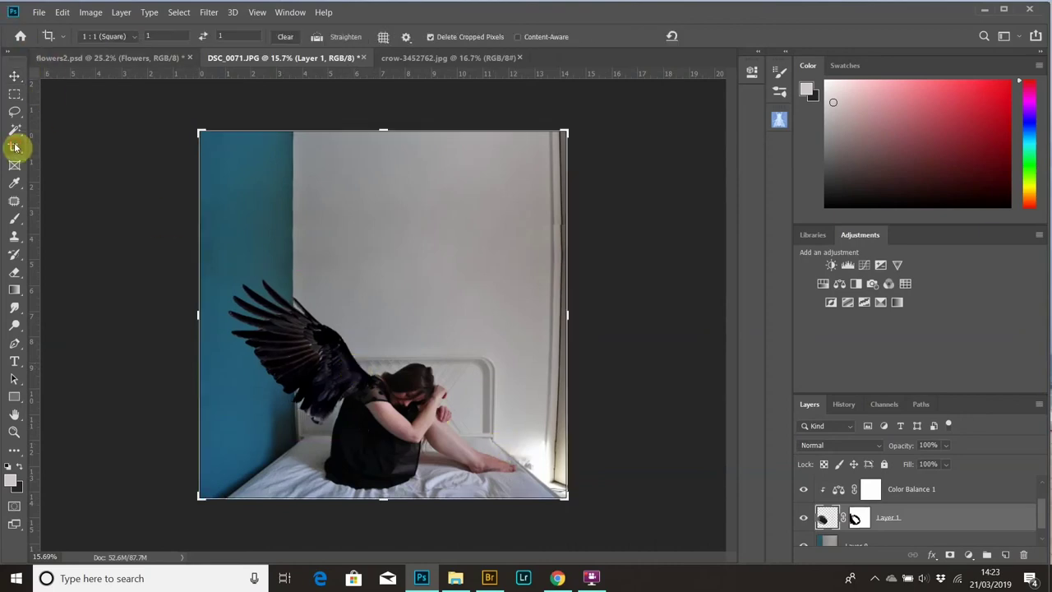
left_click_drag(200, 130, 230, 137)
left_click_drag(555, 142, 535, 158)
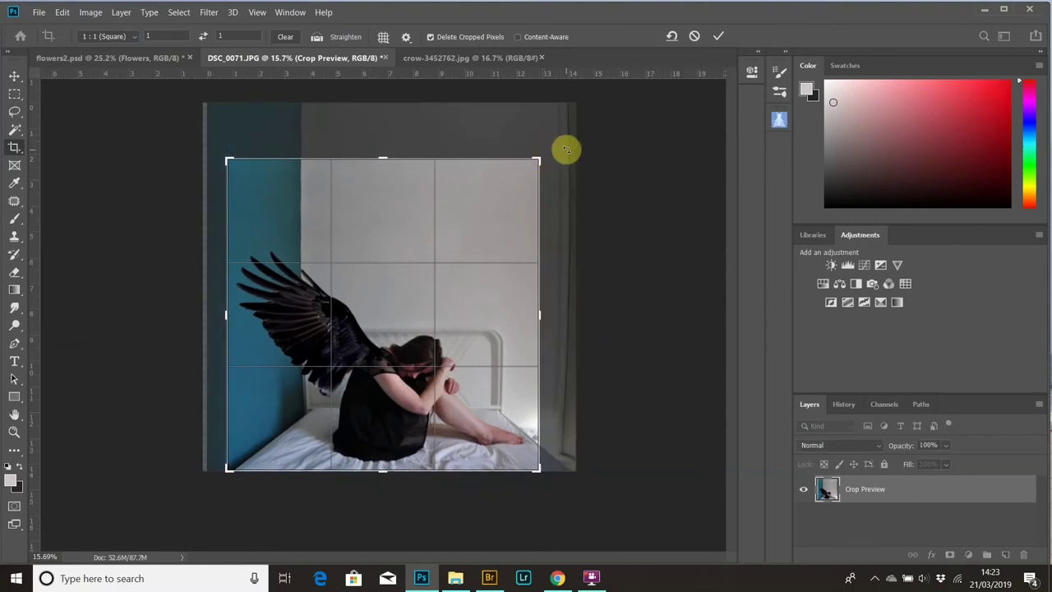
key("Left")
key("Left")
key("Left")
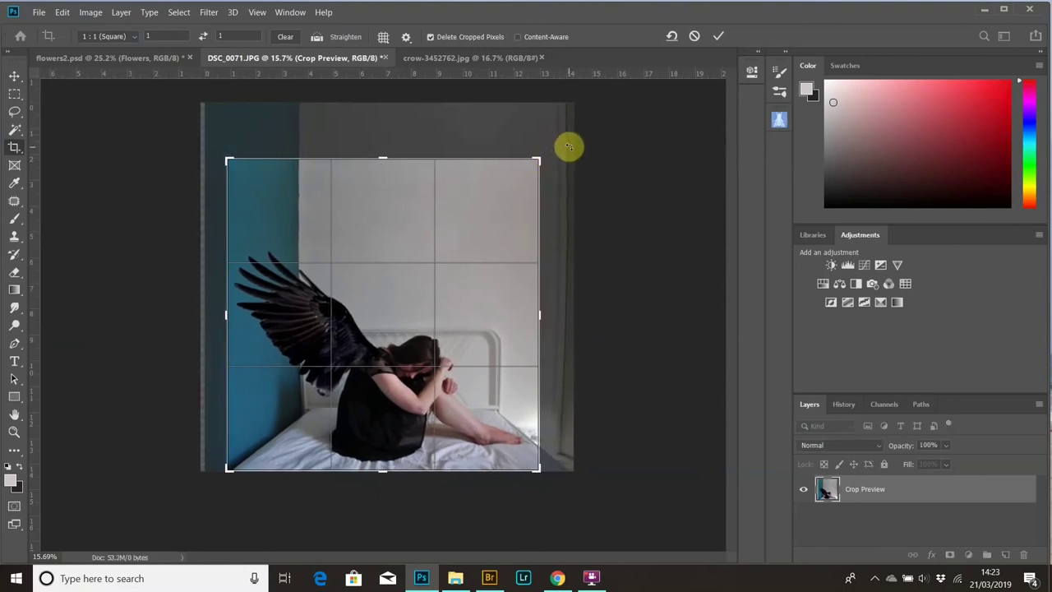
key("Left")
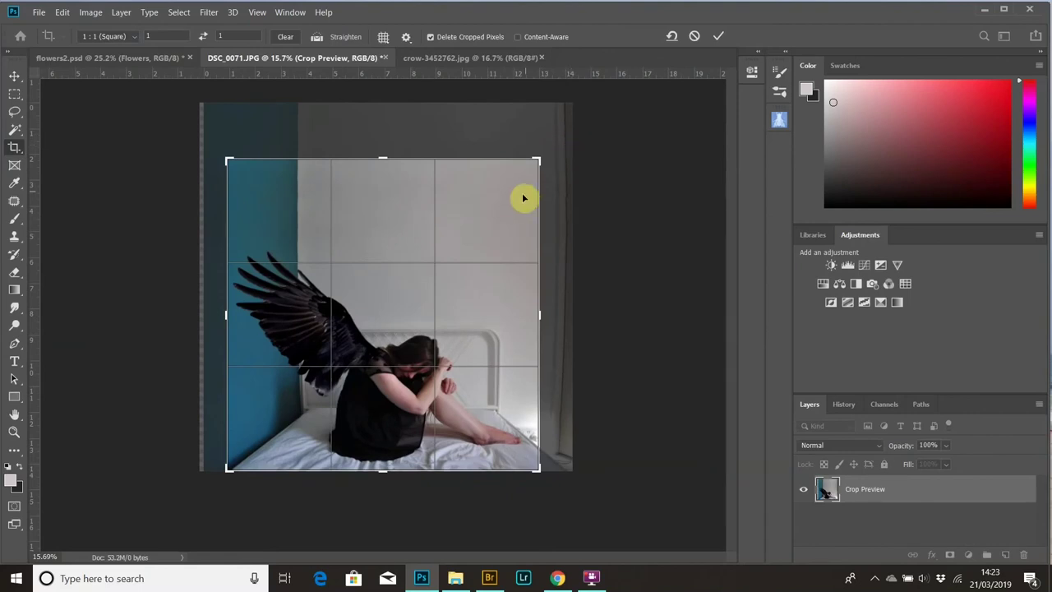
left_click(718, 36)
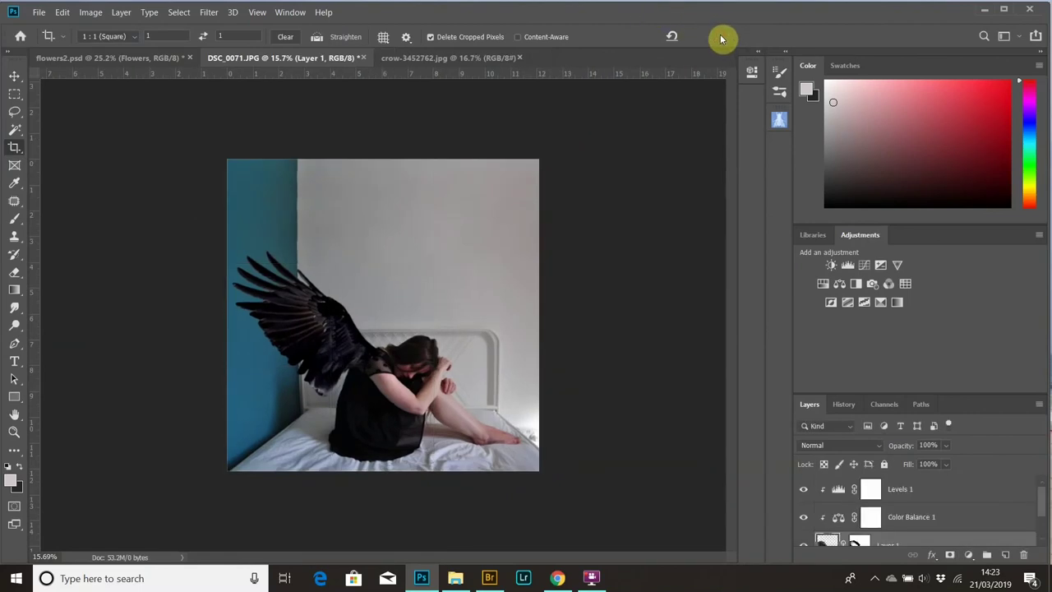